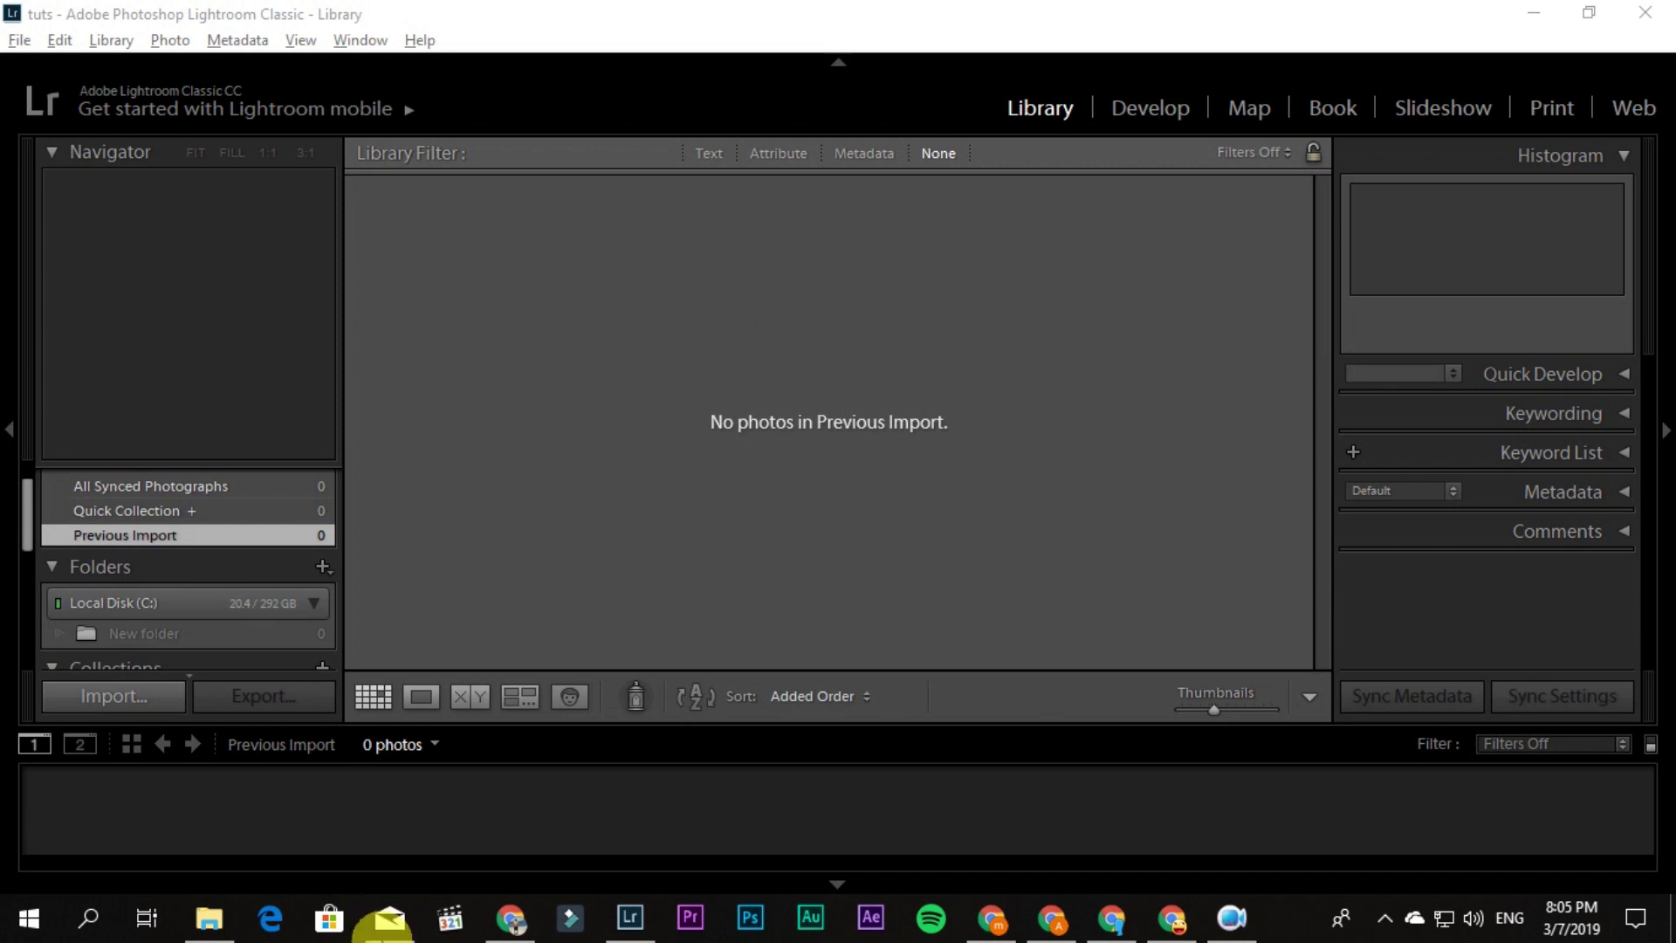
Step: In File Explorer, select marina.dng together with the second preset DNG
{"action": "left_click", "coordinate": [209, 917]}
{"action": "left_click", "coordinate": [1349, 415]}
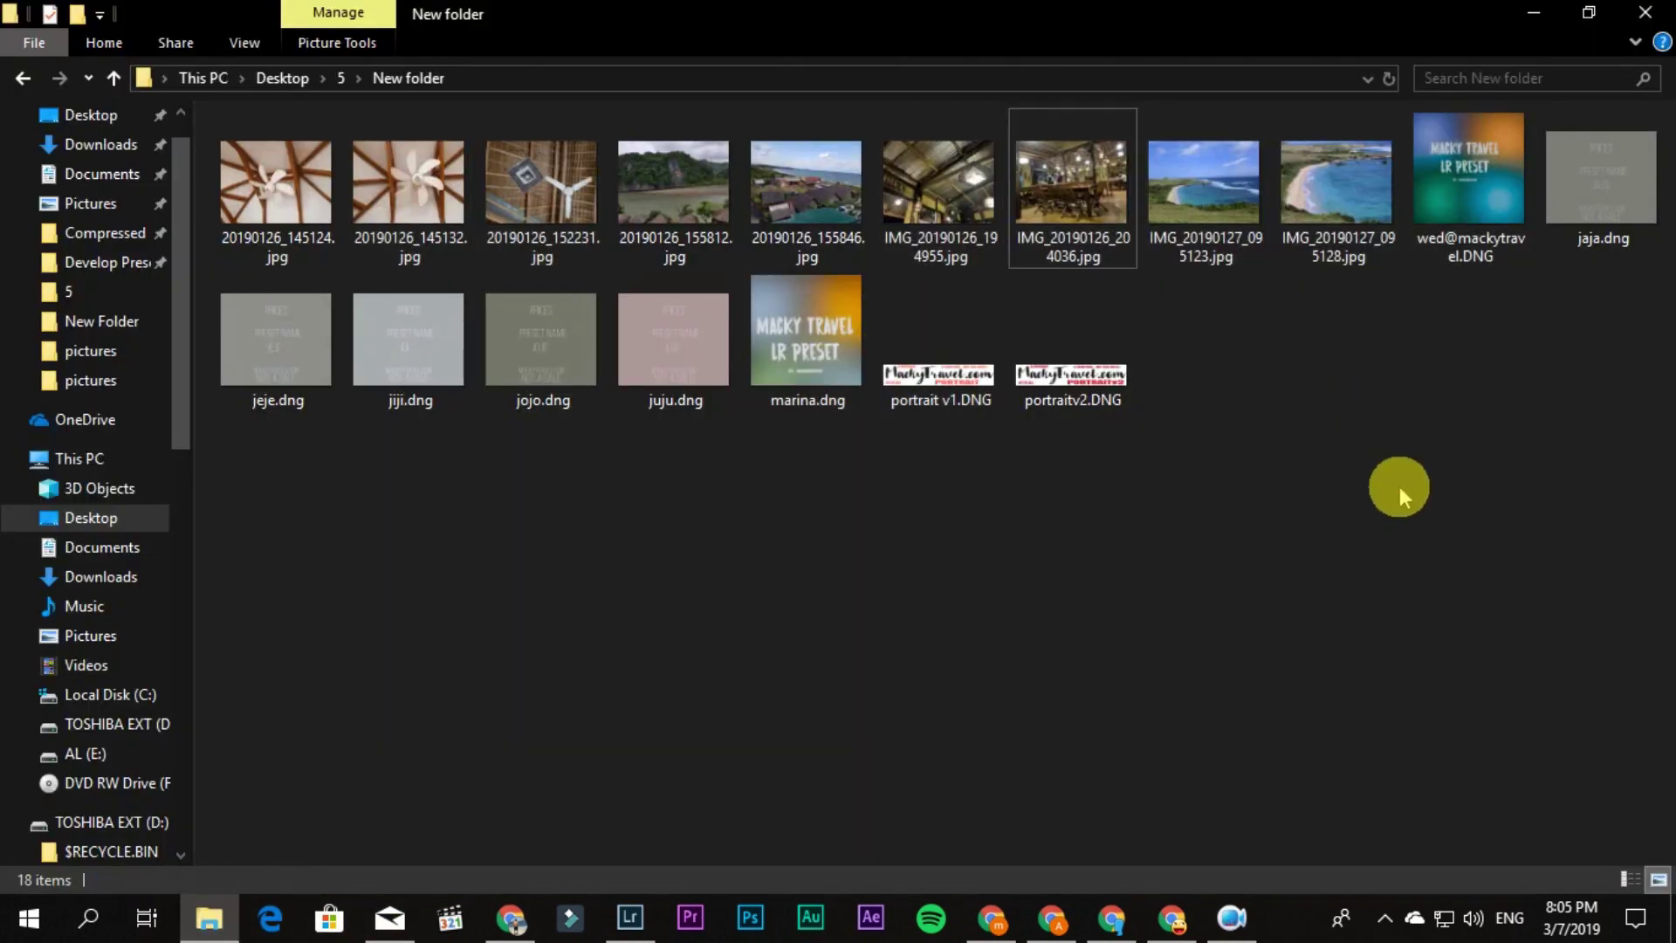
{"action": "left_click", "coordinate": [843, 353]}
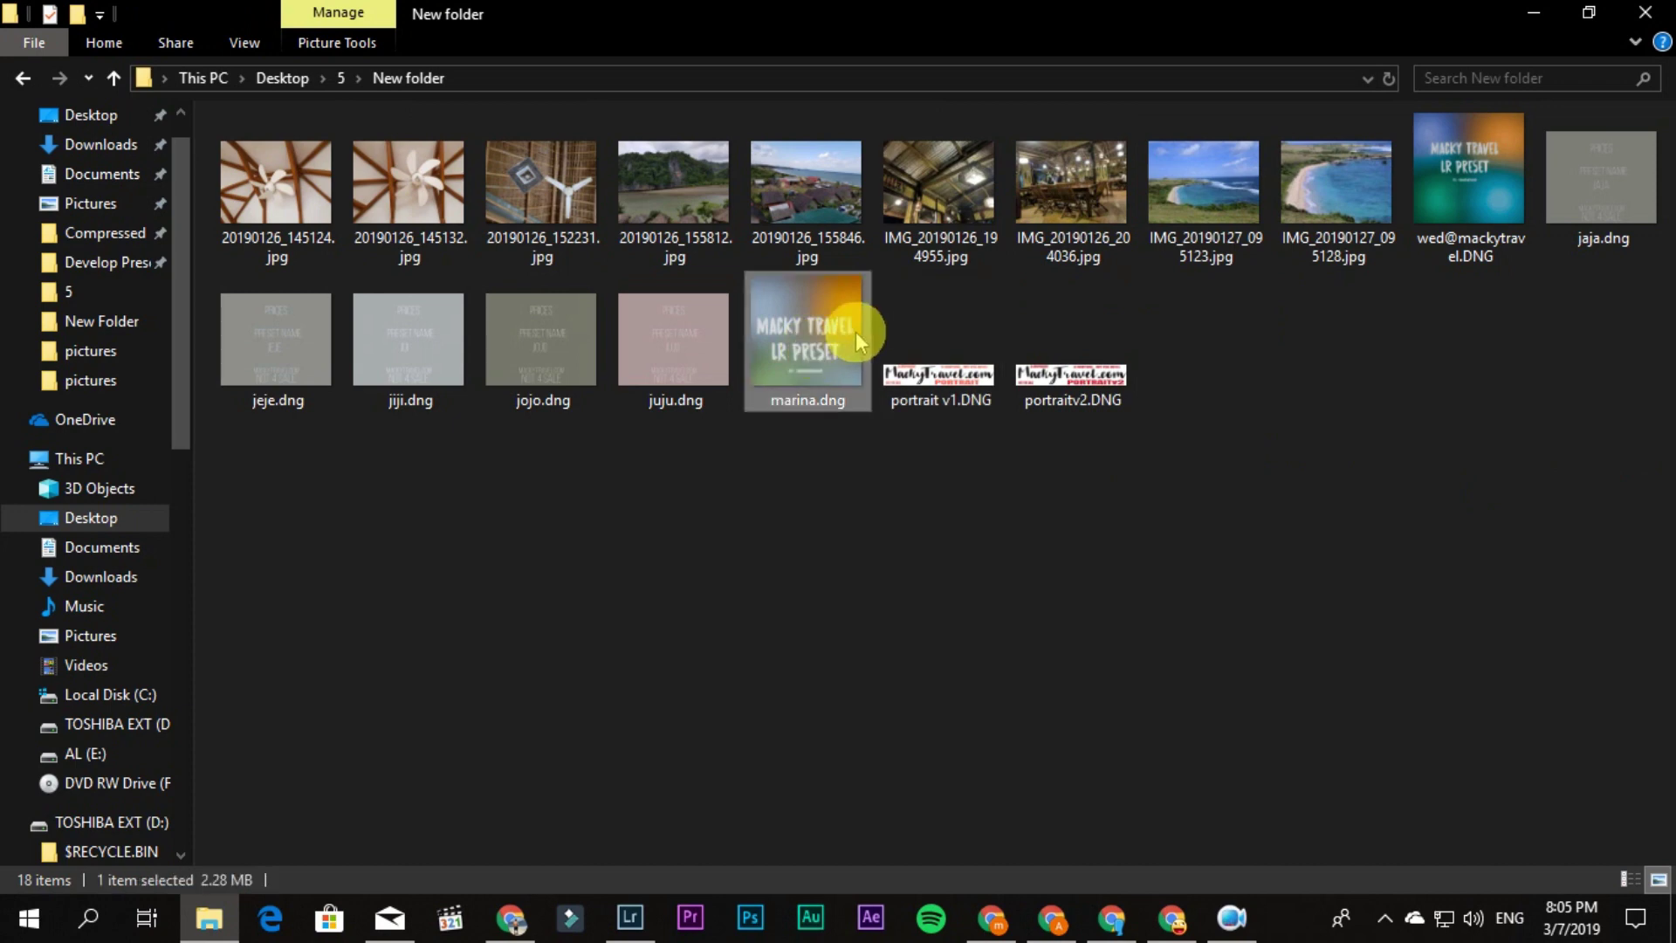
{"action": "left_click", "coordinate": [1470, 229], "text": "ctrl"}
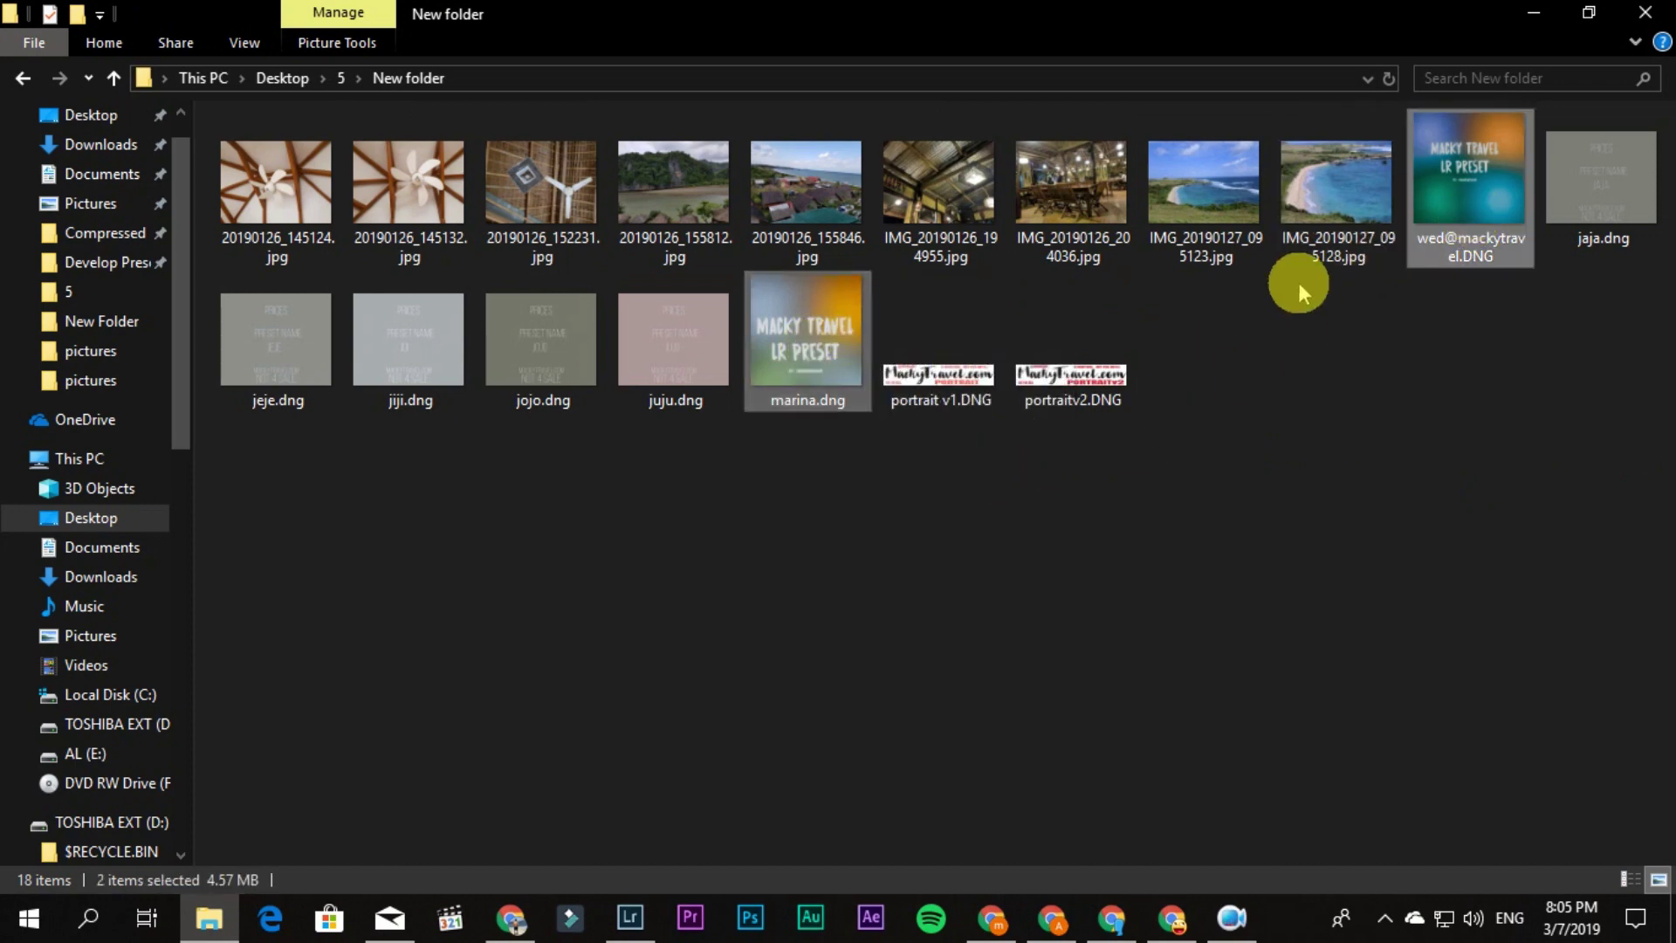
Step: Add the six travel JPGs to the selection and drag all eight files onto Lightroom
{"action": "left_click", "coordinate": [1216, 210], "text": "ctrl"}
{"action": "left_click", "coordinate": [1076, 219], "text": "ctrl"}
{"action": "left_click", "coordinate": [828, 218], "text": "ctrl"}
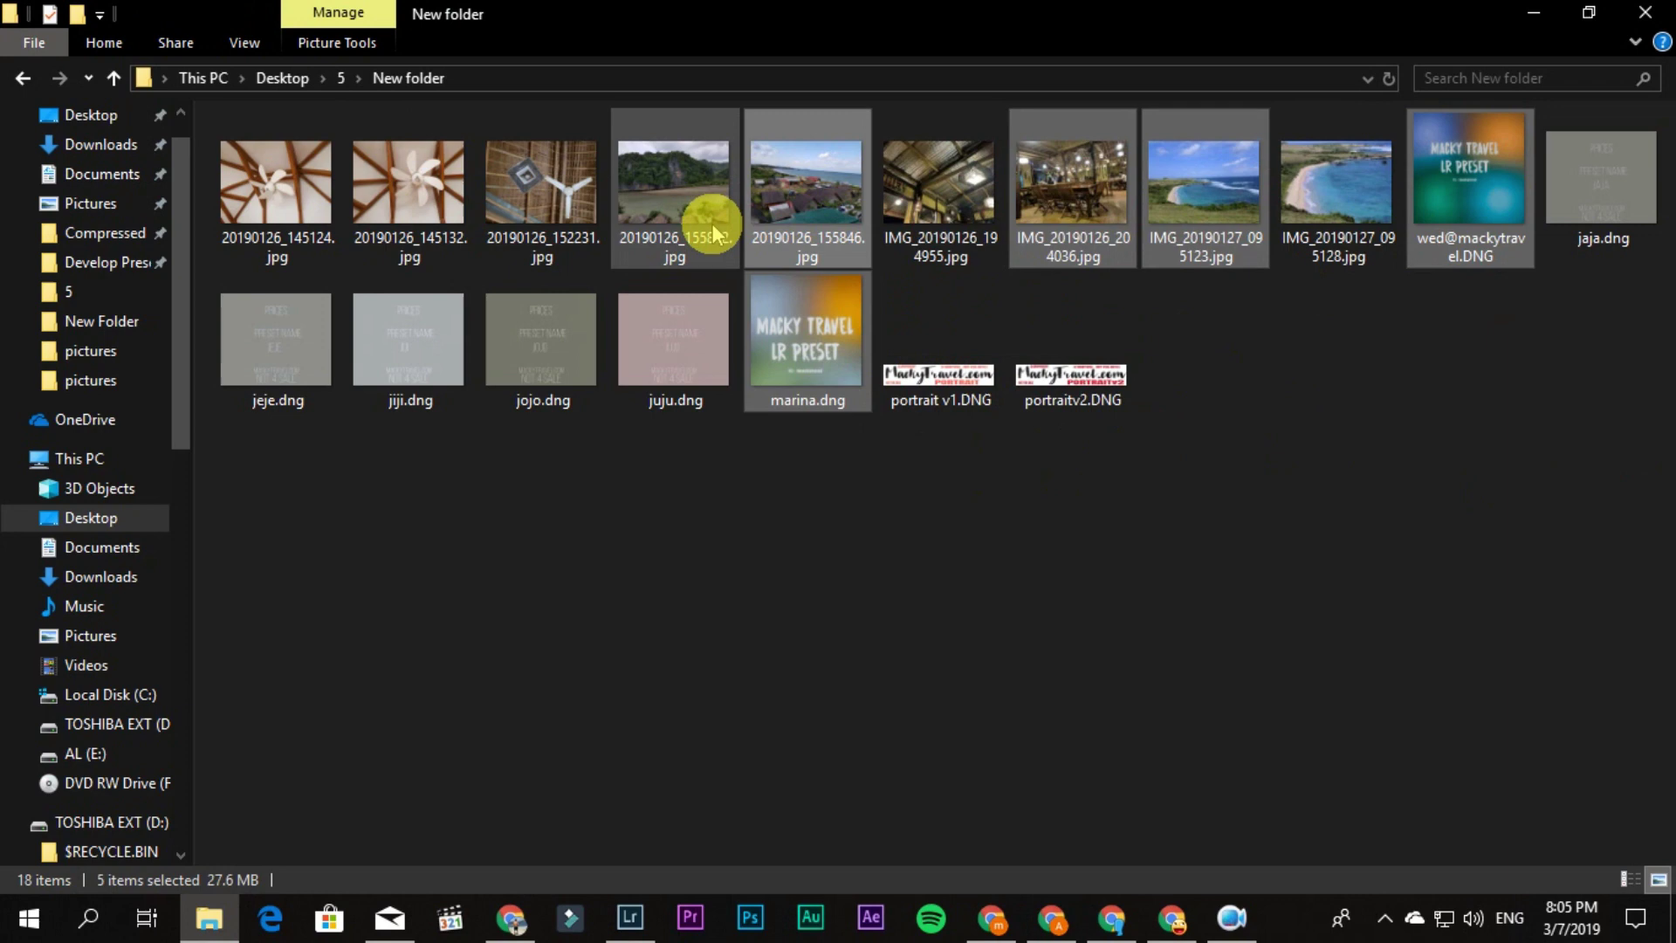
{"action": "left_click", "coordinate": [713, 224], "text": "ctrl"}
{"action": "left_click", "coordinate": [542, 218], "text": "ctrl"}
{"action": "left_click", "coordinate": [411, 218], "text": "ctrl"}
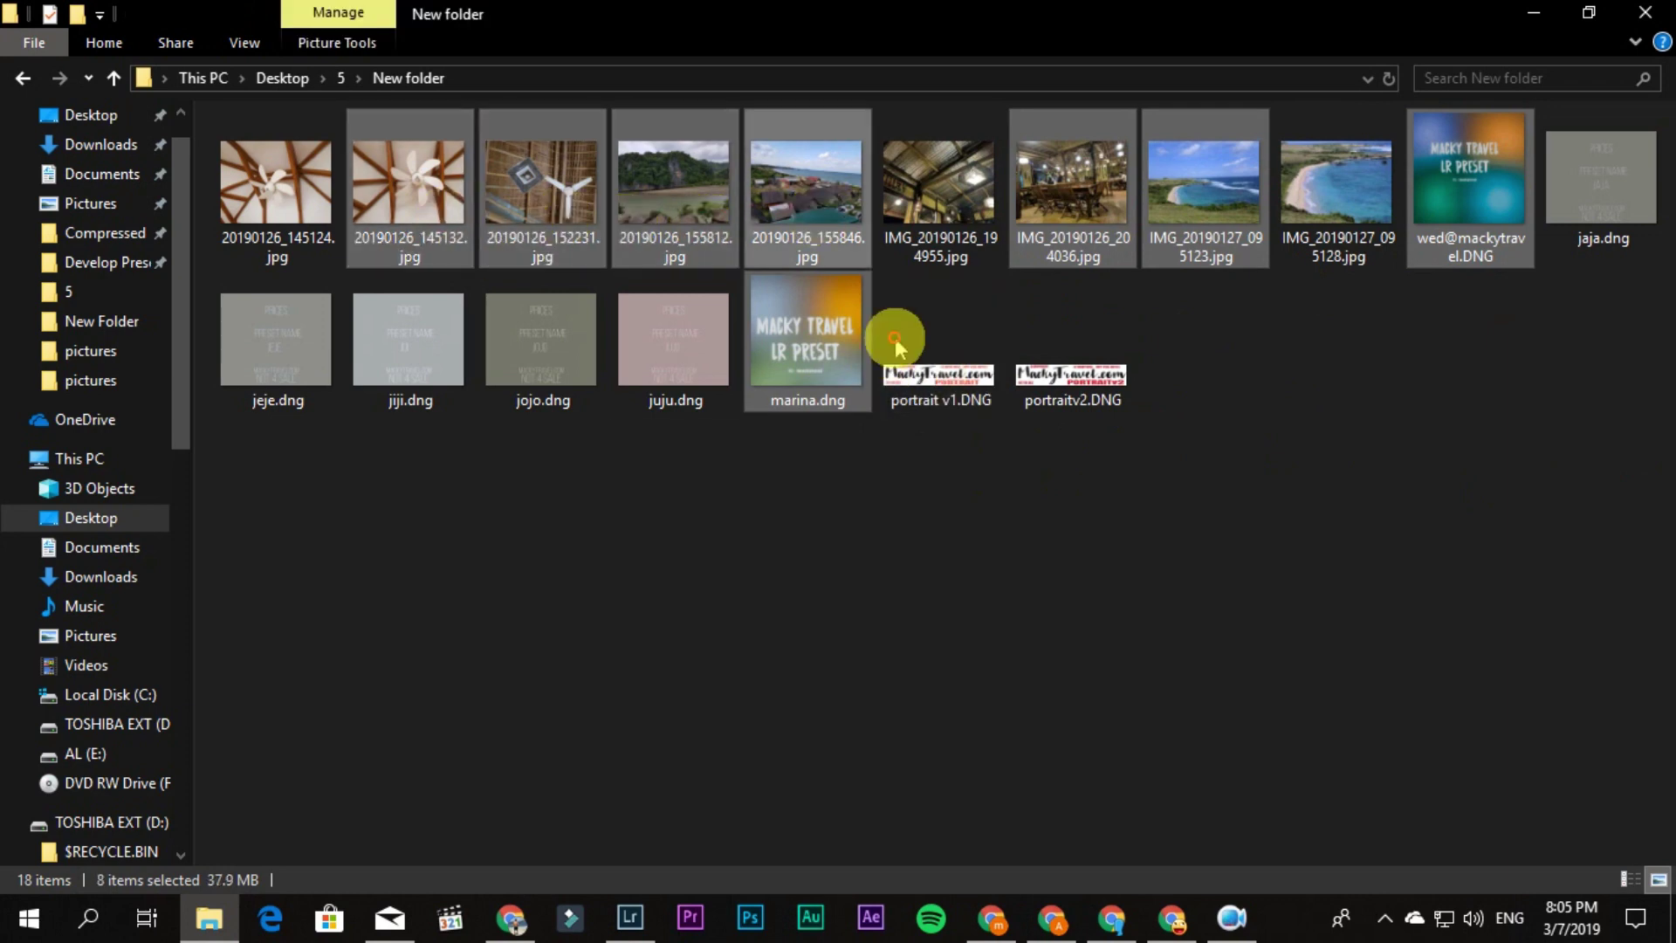
{"action": "left_click_drag", "start_coordinate": [897, 343], "coordinate": [910, 471]}
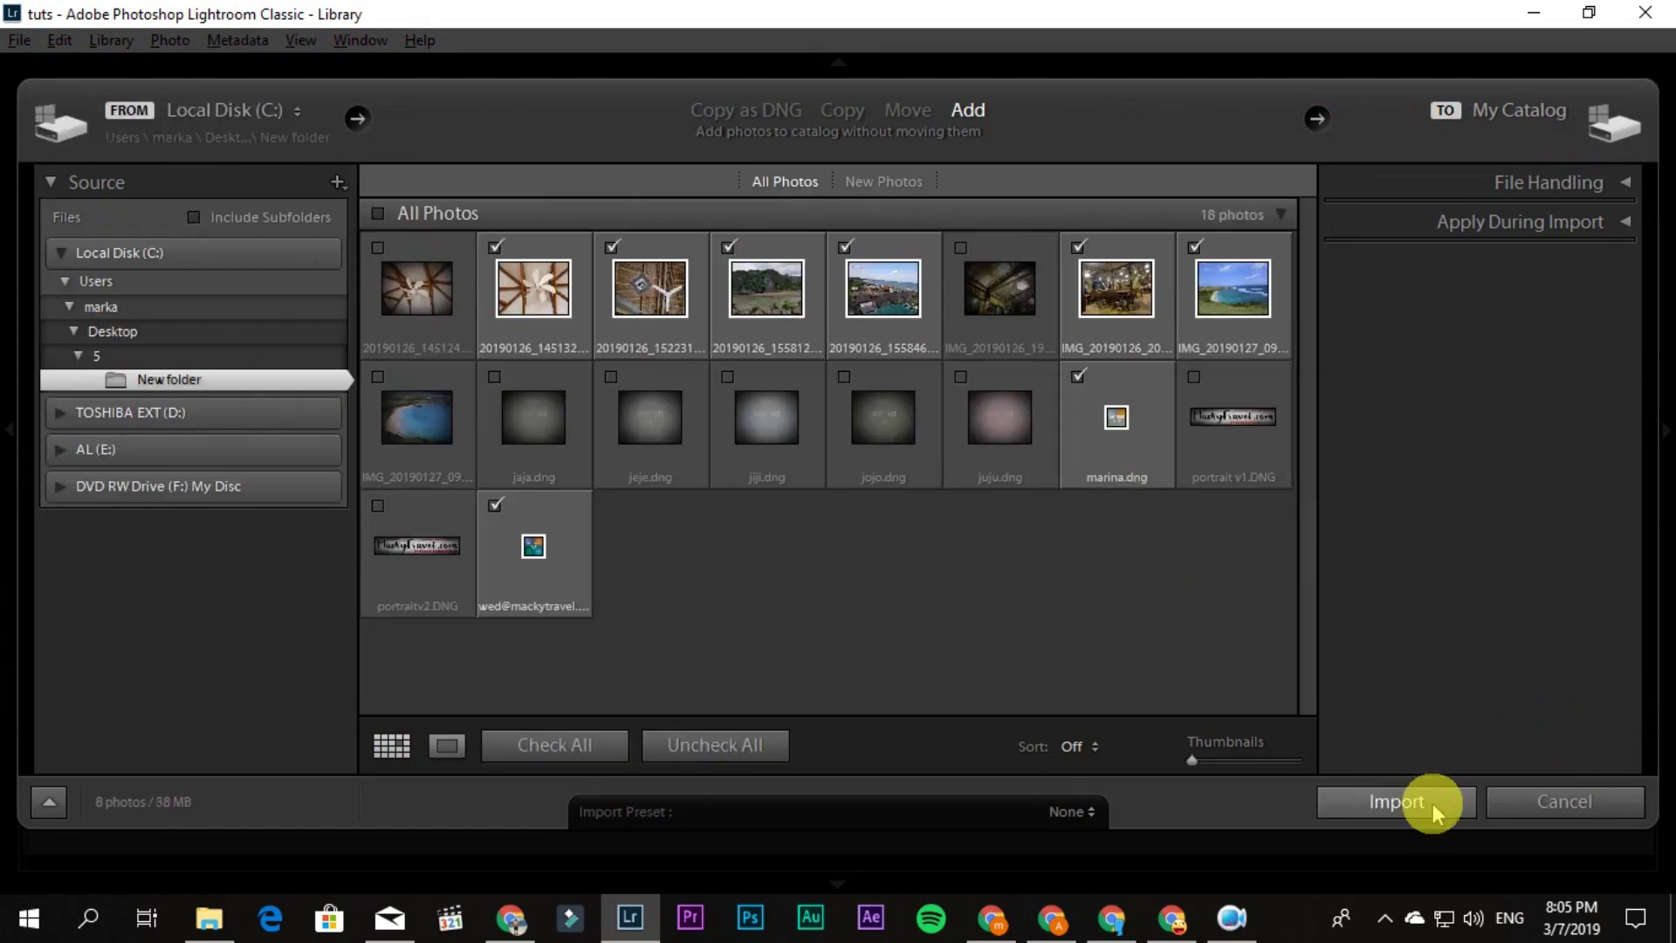
Step: Import the eight checked files (38 MB) into the Library
{"action": "left_click", "coordinate": [1433, 803]}
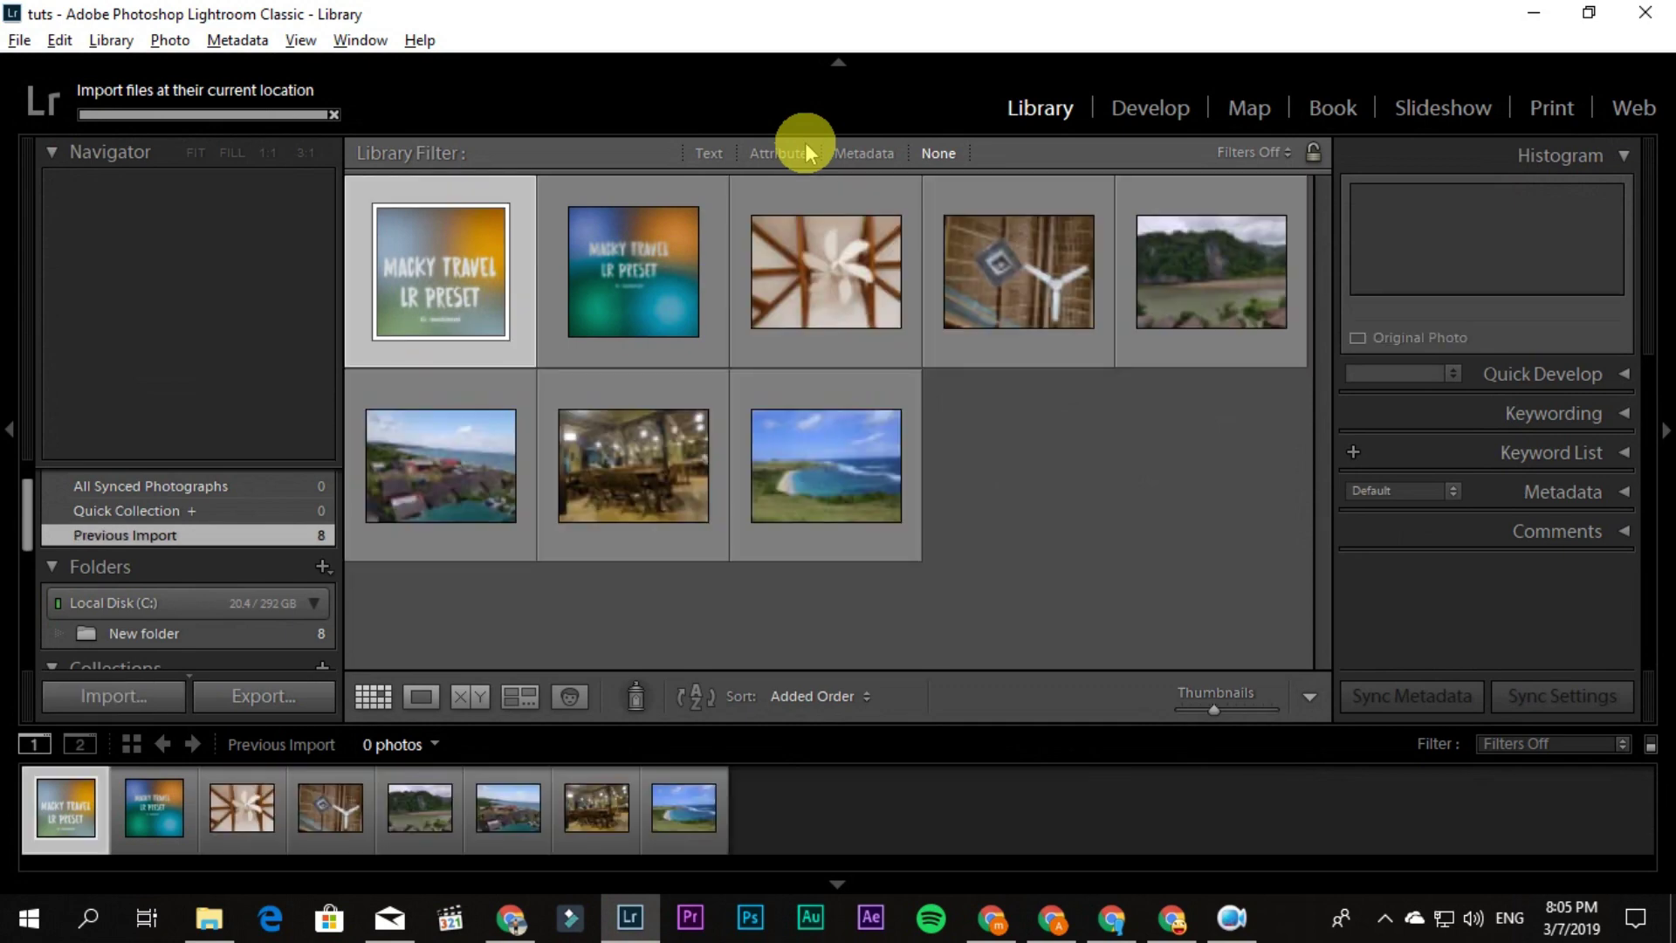
Step: In the Develop module, copy all of marina.dng's develop settings with Copy Settings
{"action": "left_click", "coordinate": [1167, 114]}
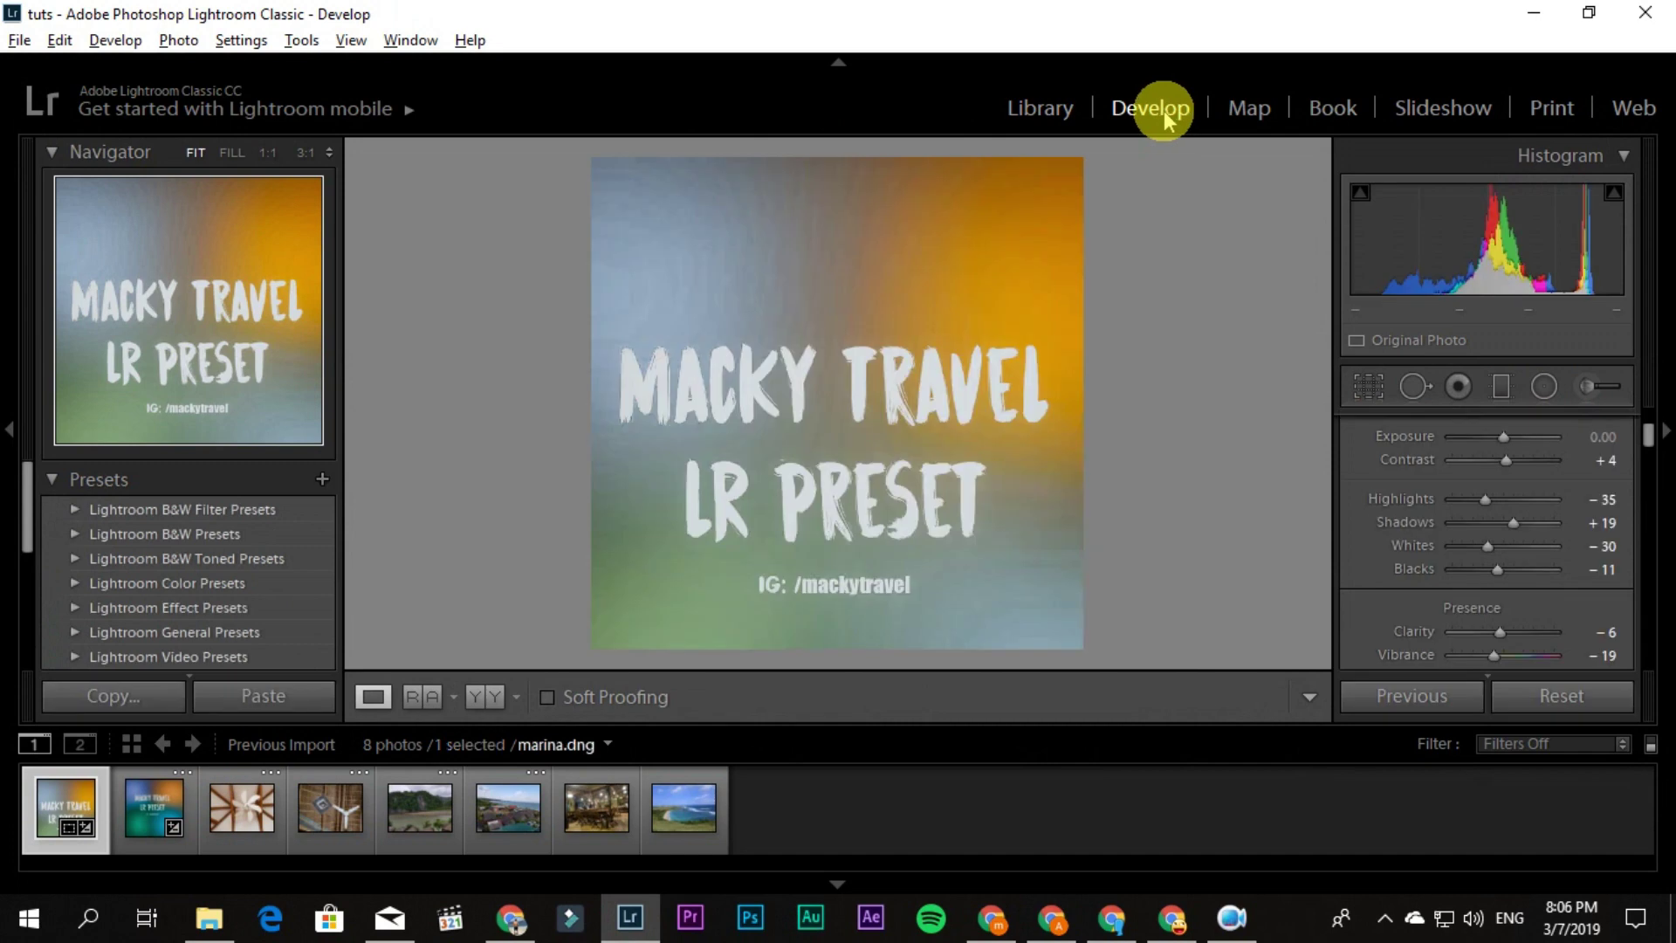
{"action": "left_click", "coordinate": [154, 799]}
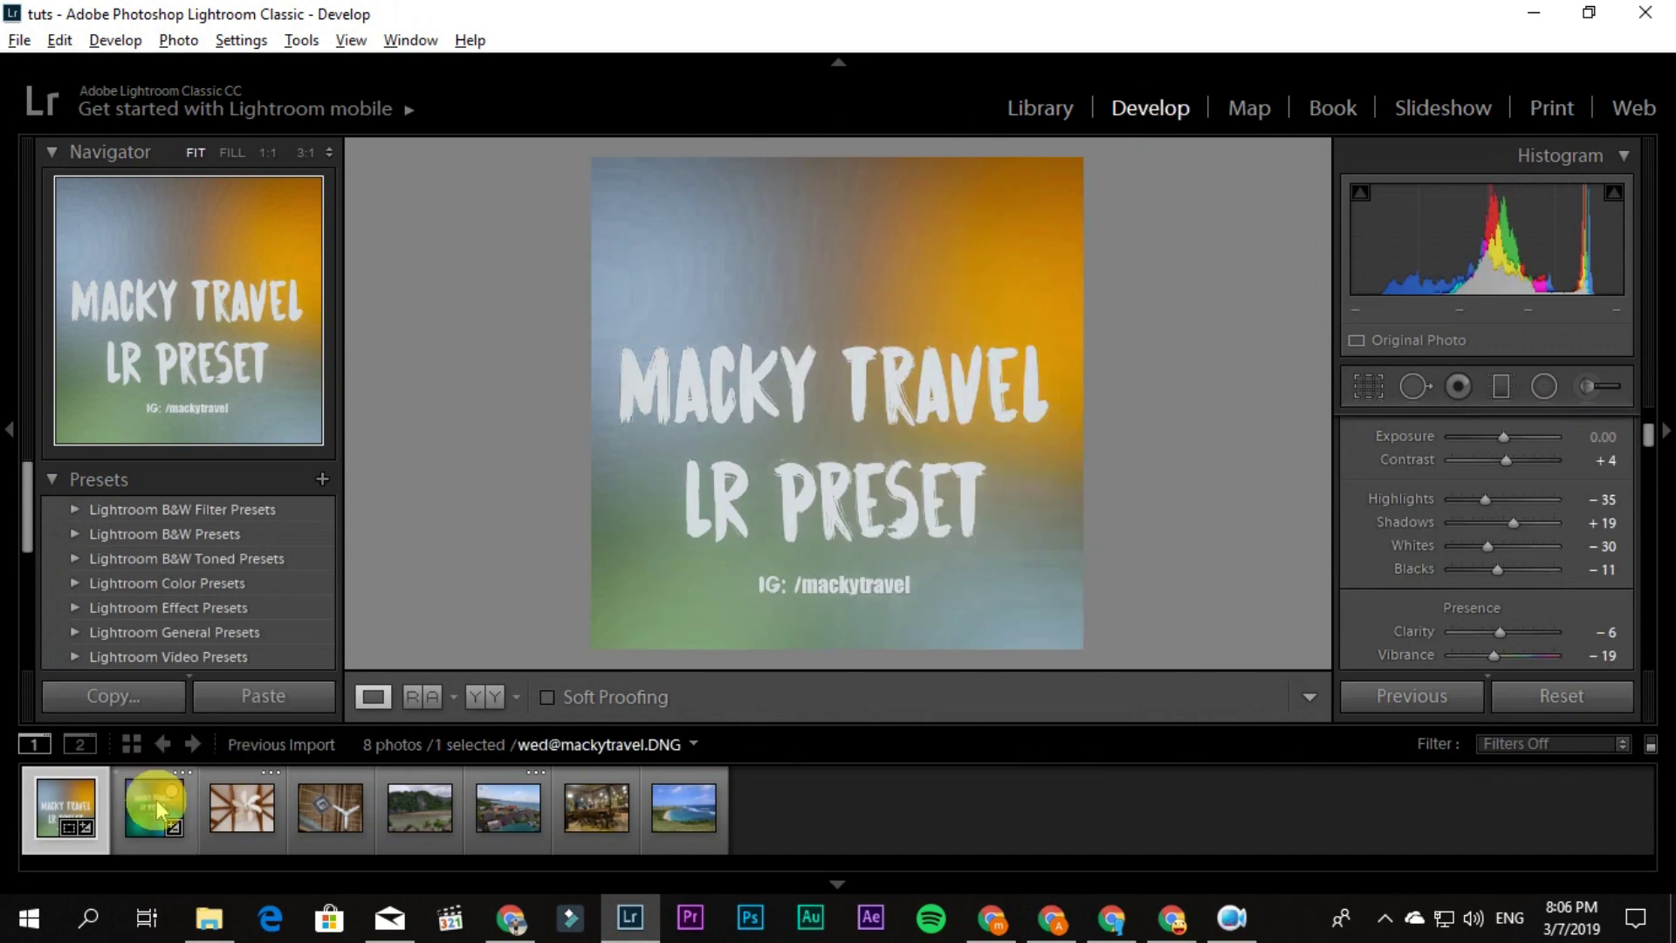
{"action": "left_click", "coordinate": [50, 803]}
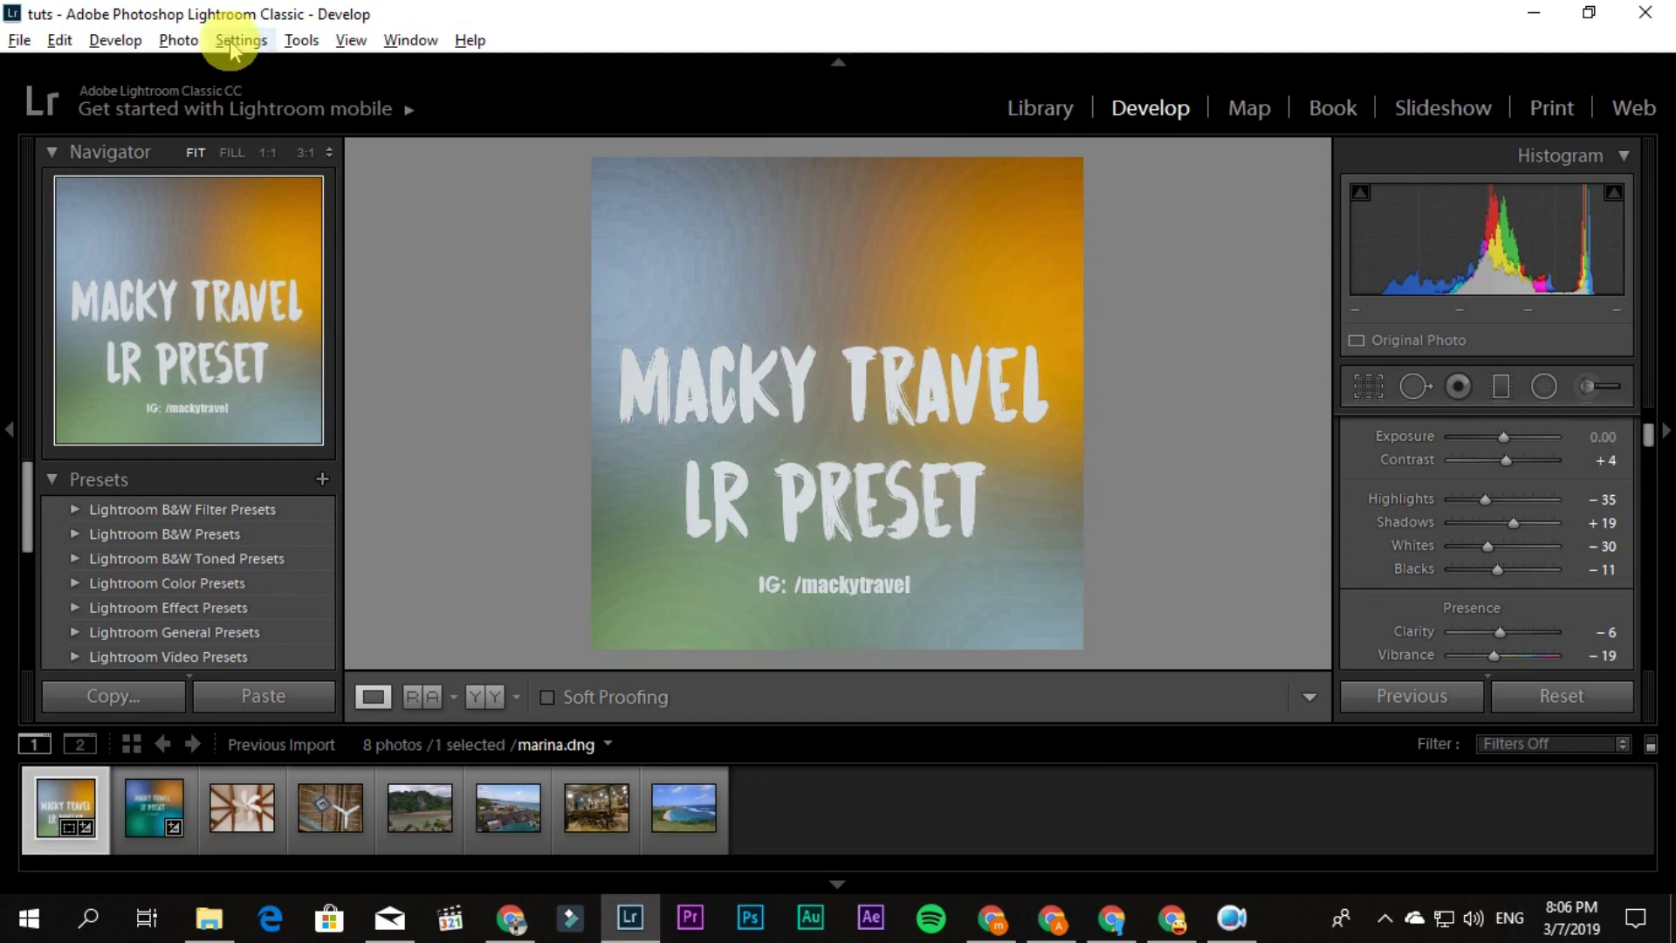
{"action": "left_click", "coordinate": [236, 41]}
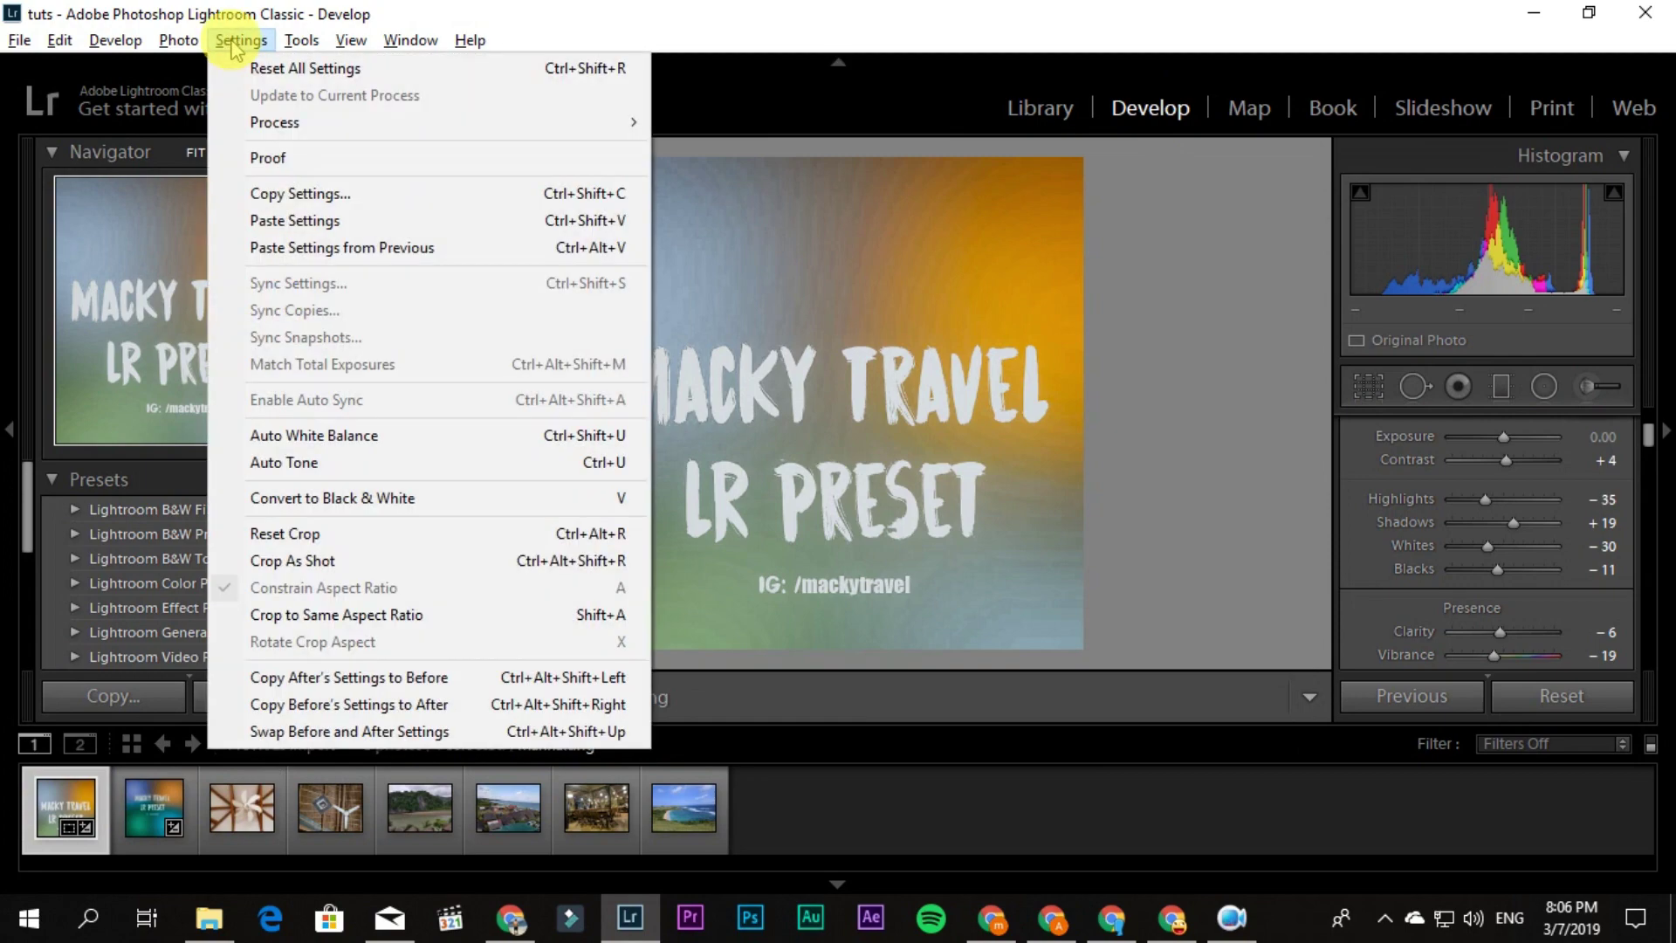
{"action": "left_click", "coordinate": [375, 194]}
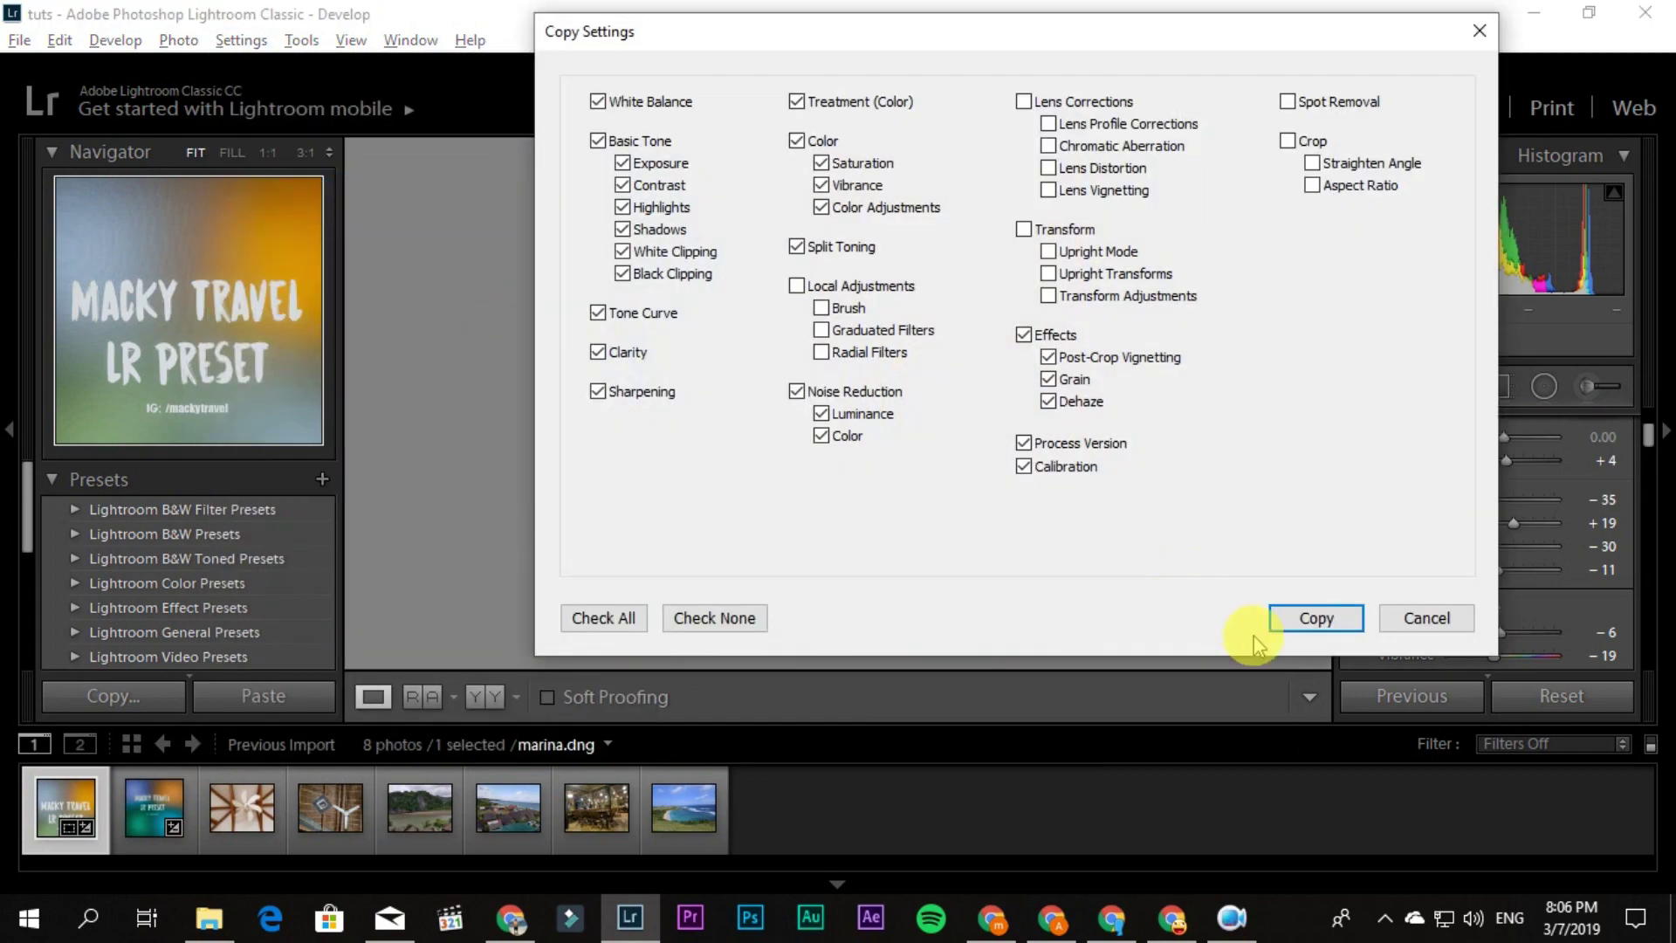
{"action": "left_click", "coordinate": [1316, 620]}
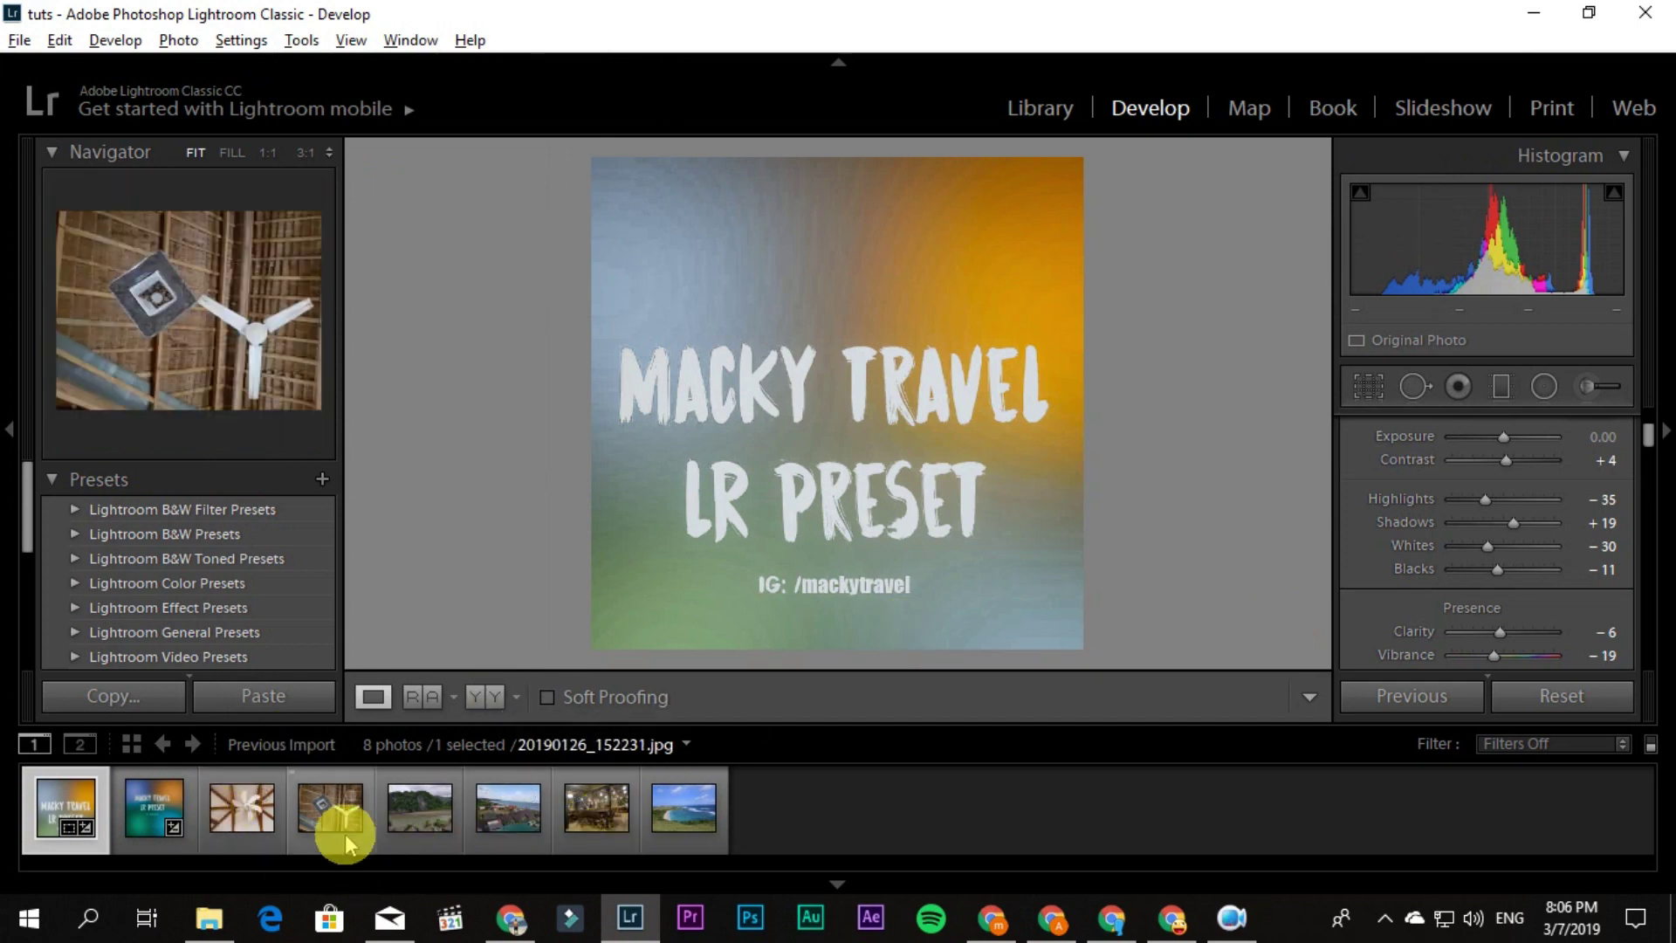
Step: Paste marina.dng's settings onto beach photo IMG_20190127_095123 and bring up Crop & Straighten
{"action": "left_click", "coordinate": [664, 829]}
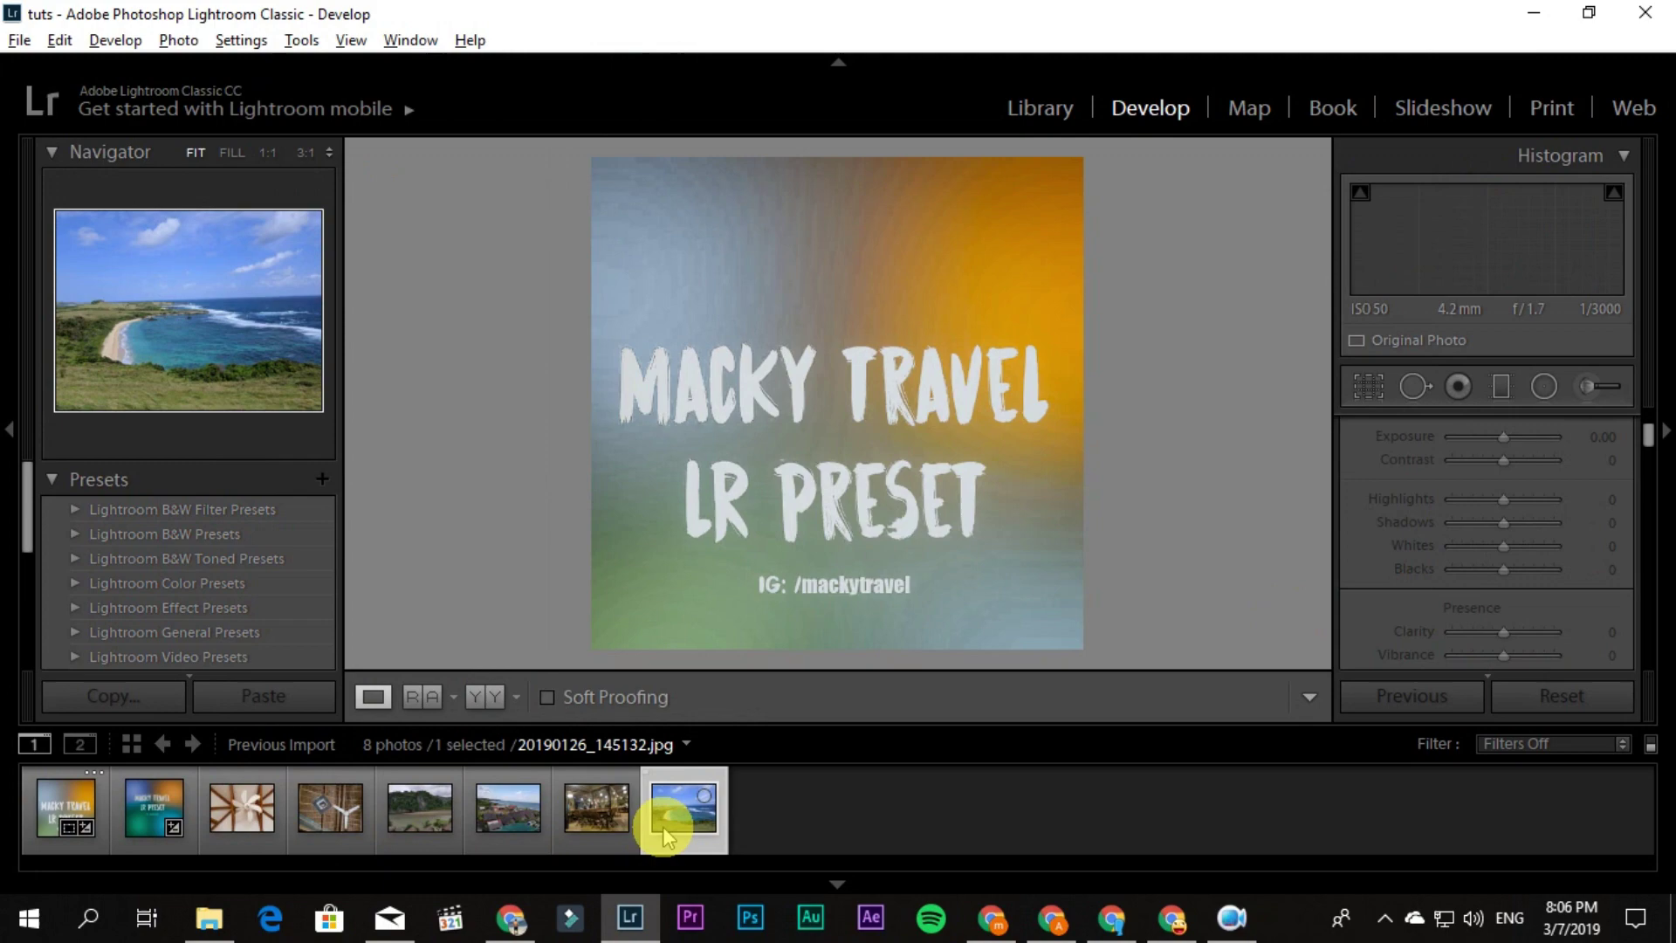
{"action": "left_click", "coordinate": [248, 40]}
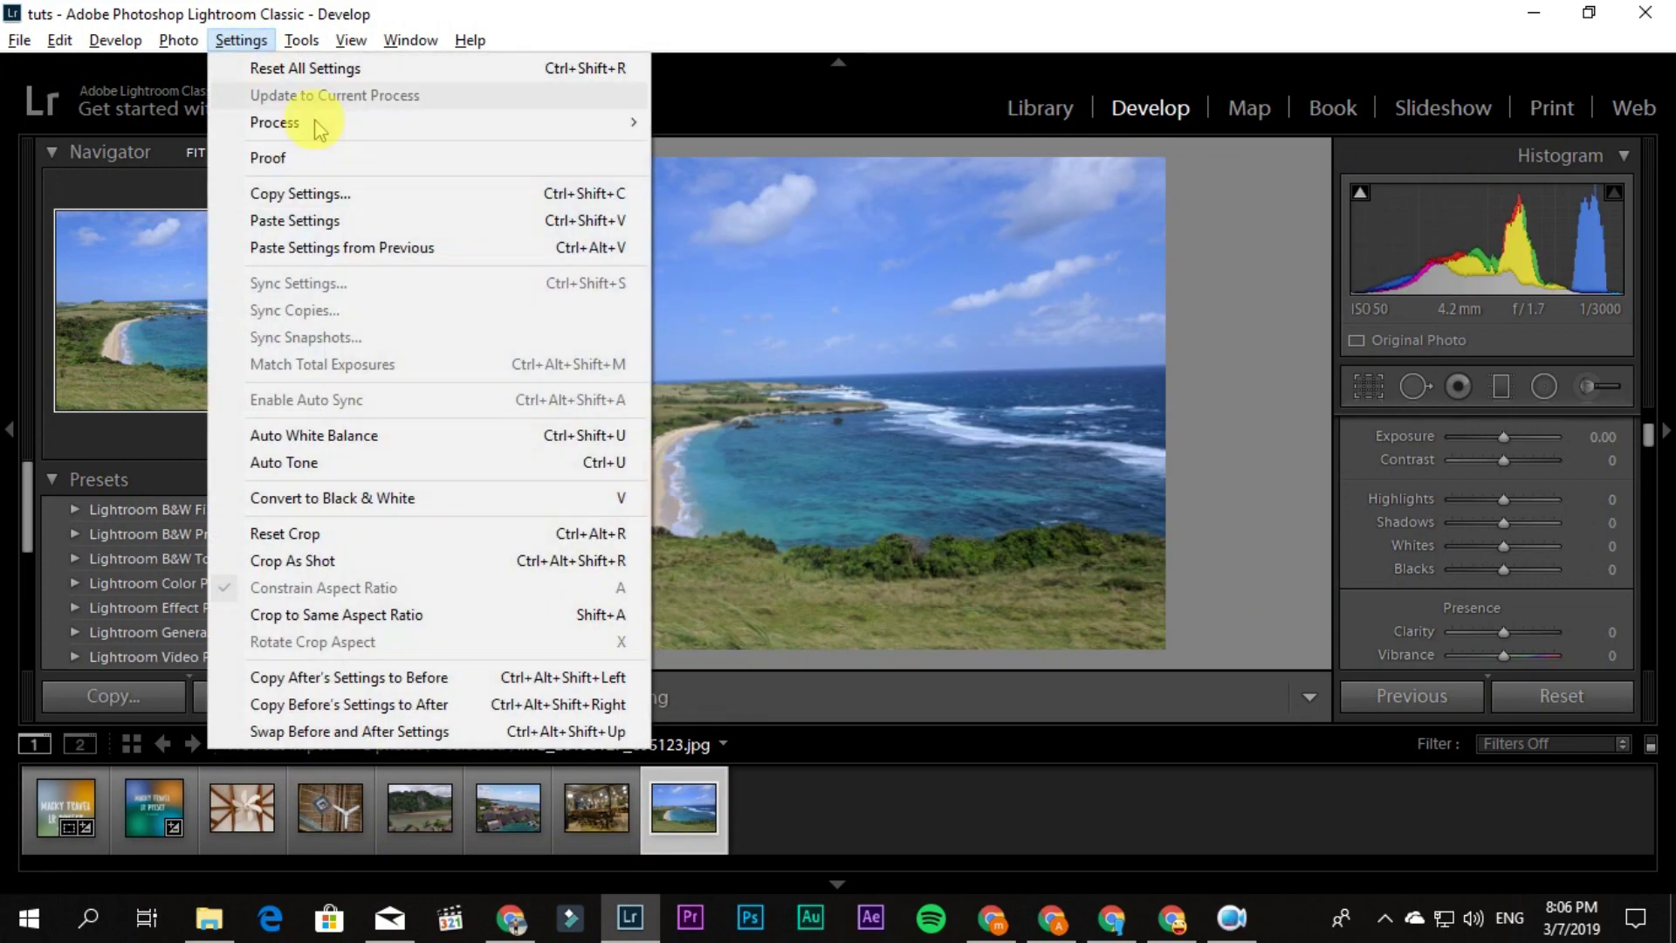
{"action": "left_click", "coordinate": [241, 40]}
{"action": "left_click", "coordinate": [241, 40]}
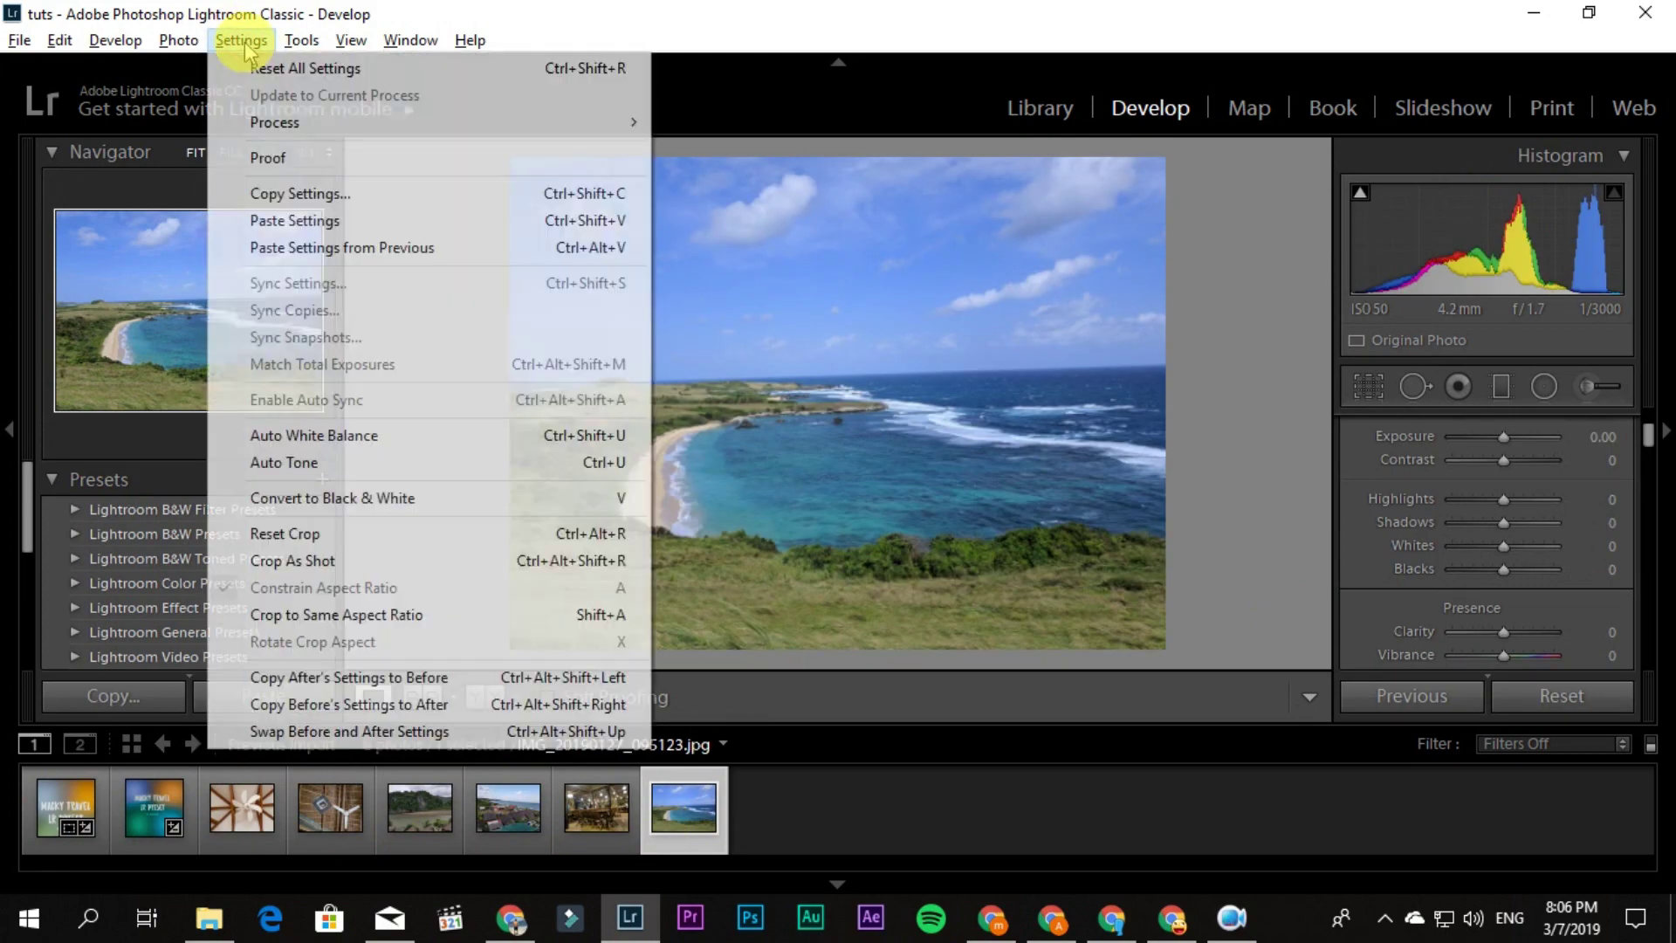
{"action": "left_click", "coordinate": [321, 229]}
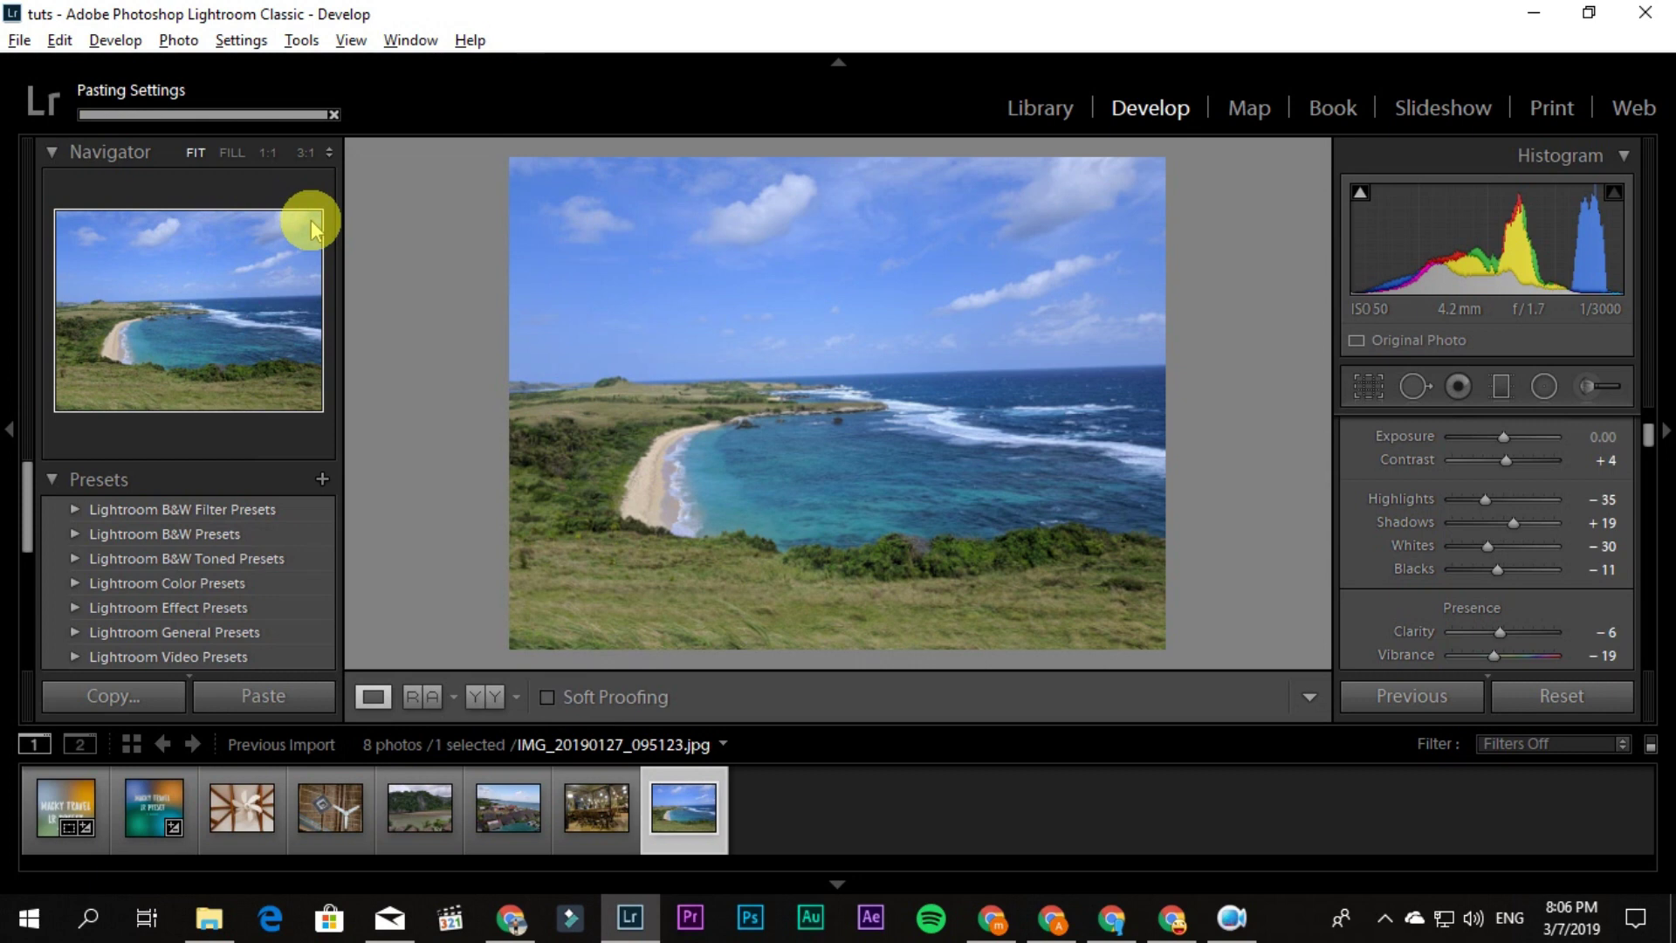
{"action": "left_click", "coordinate": [1374, 393]}
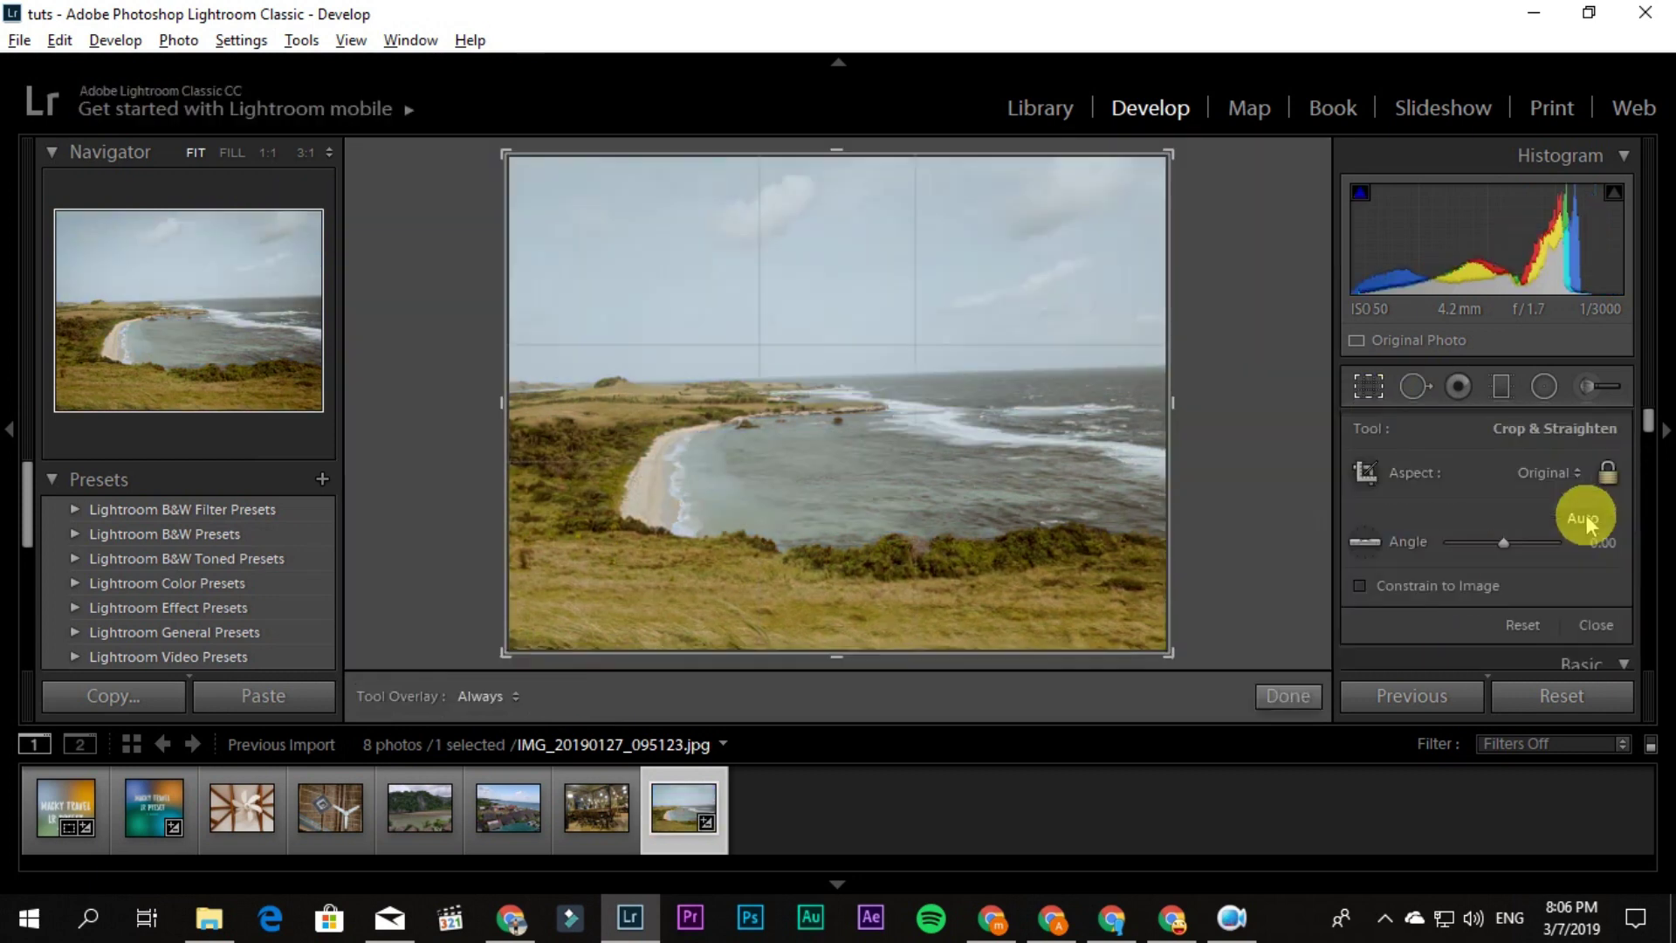
Step: Apply the 1.88-angle straighten crop and look over the pasted Basic panel sliders
{"action": "left_click", "coordinate": [1303, 694]}
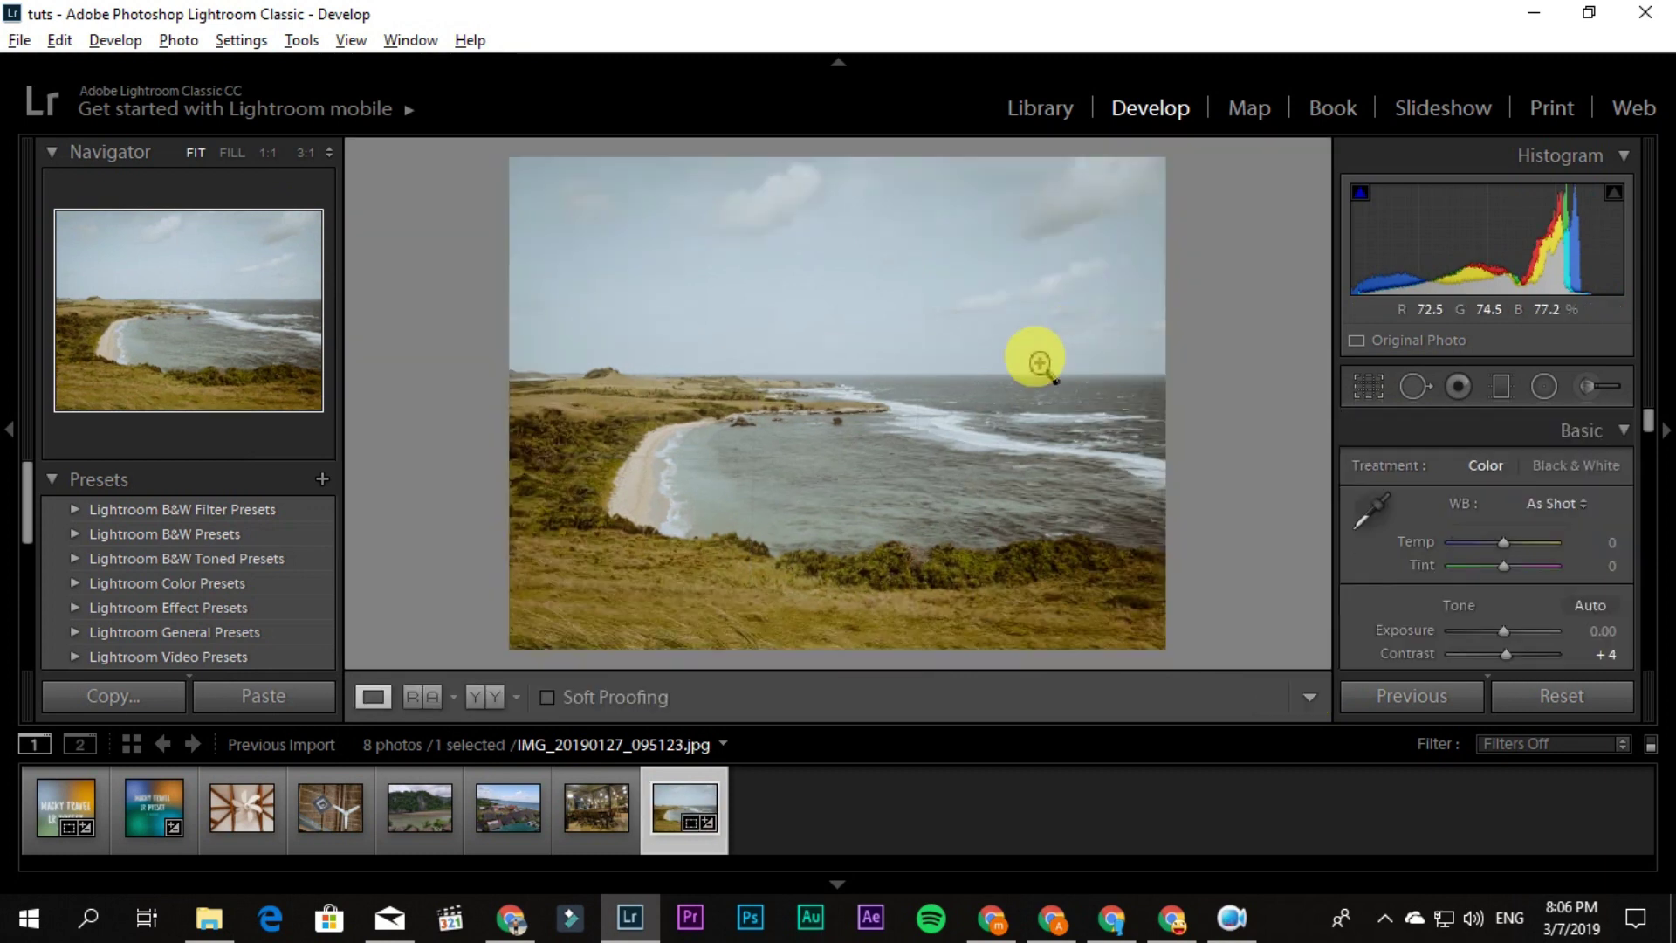
{"action": "left_click", "coordinate": [1619, 434]}
{"action": "left_click", "coordinate": [1622, 434]}
{"action": "scroll", "coordinate": [1622, 441], "scroll_direction": "down", "scroll_amount": 5}
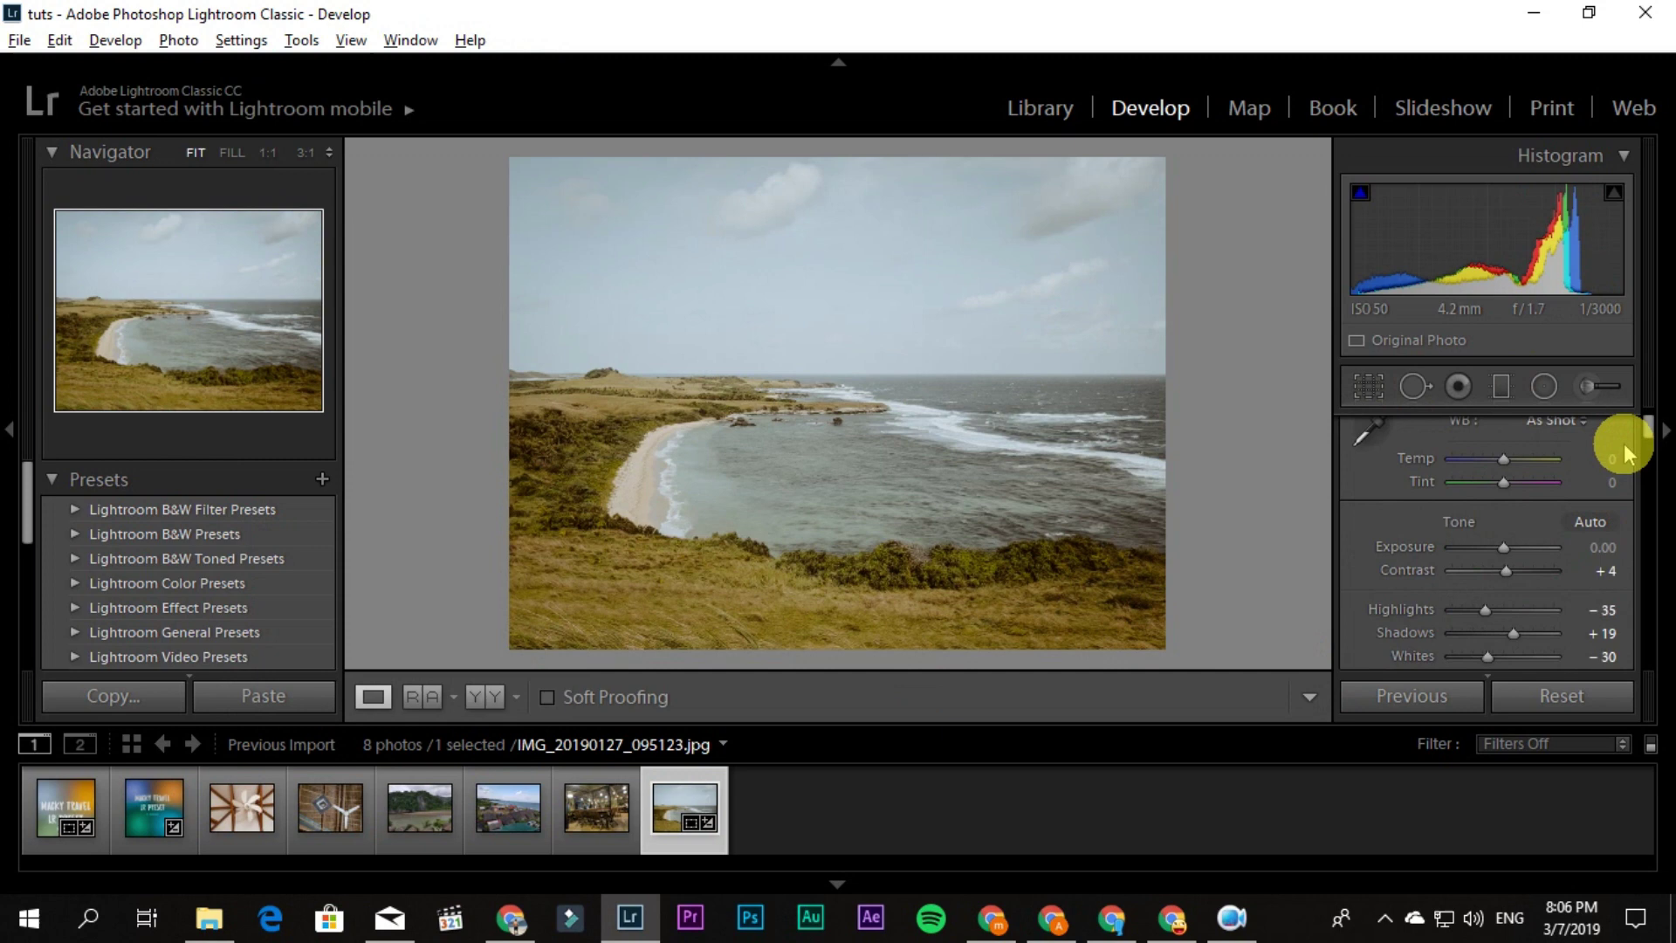
{"action": "scroll", "coordinate": [1606, 503], "scroll_direction": "up", "scroll_amount": 5}
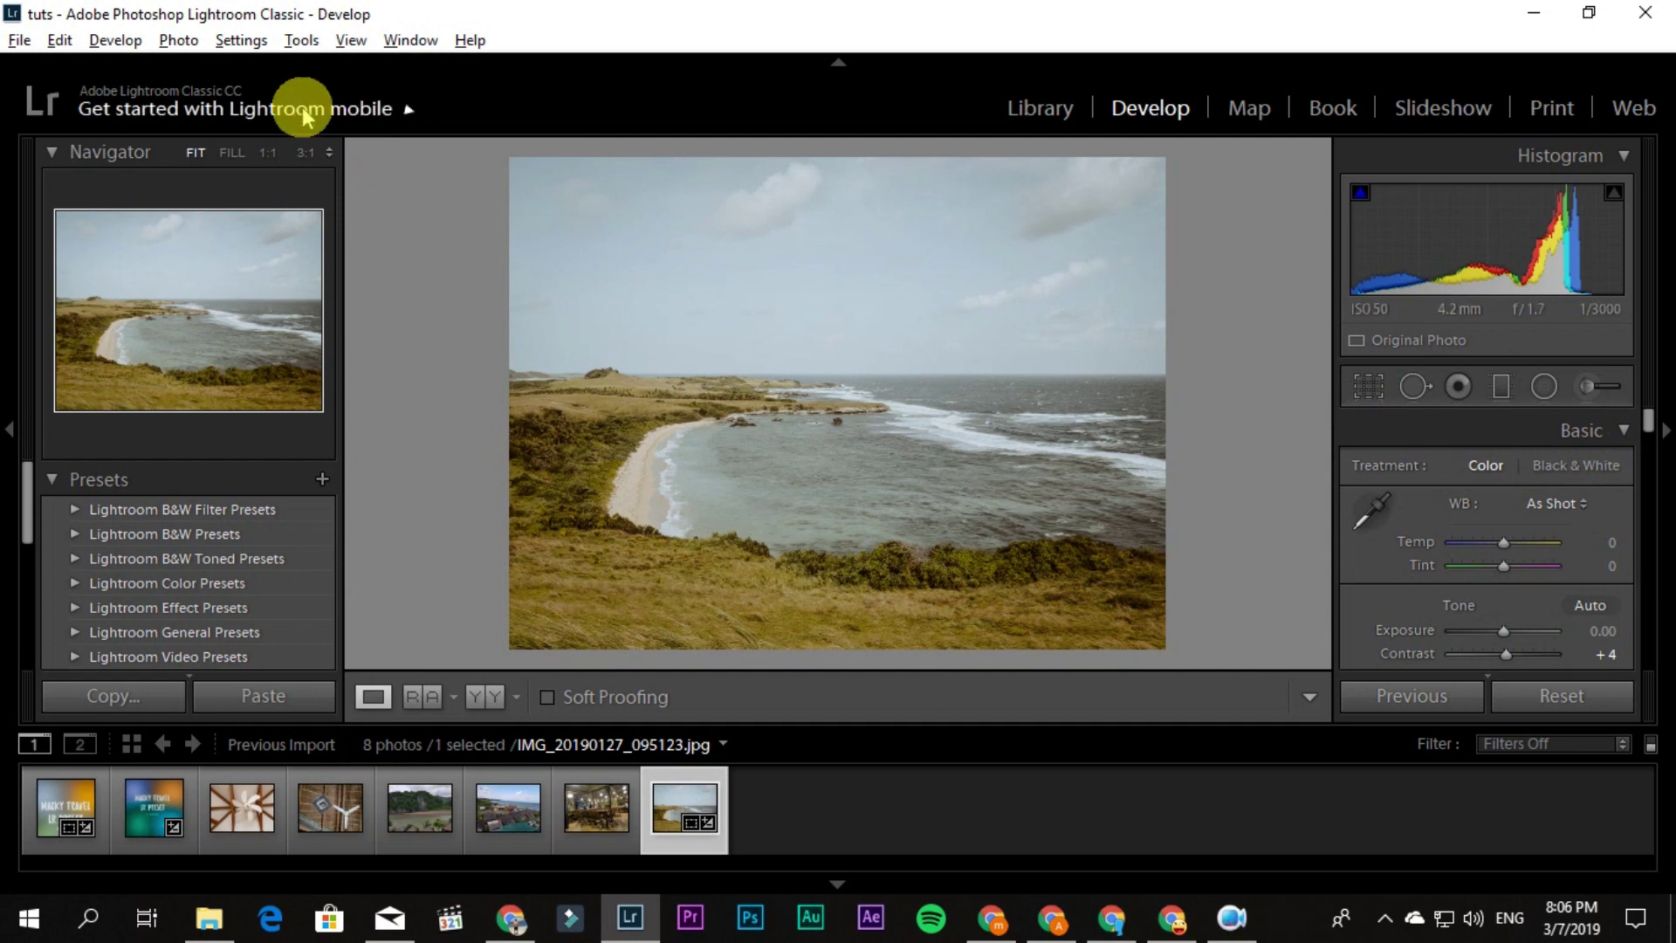
Step: Create a new develop preset under the travel preset name, stored in the travel folder
{"action": "left_click", "coordinate": [666, 828]}
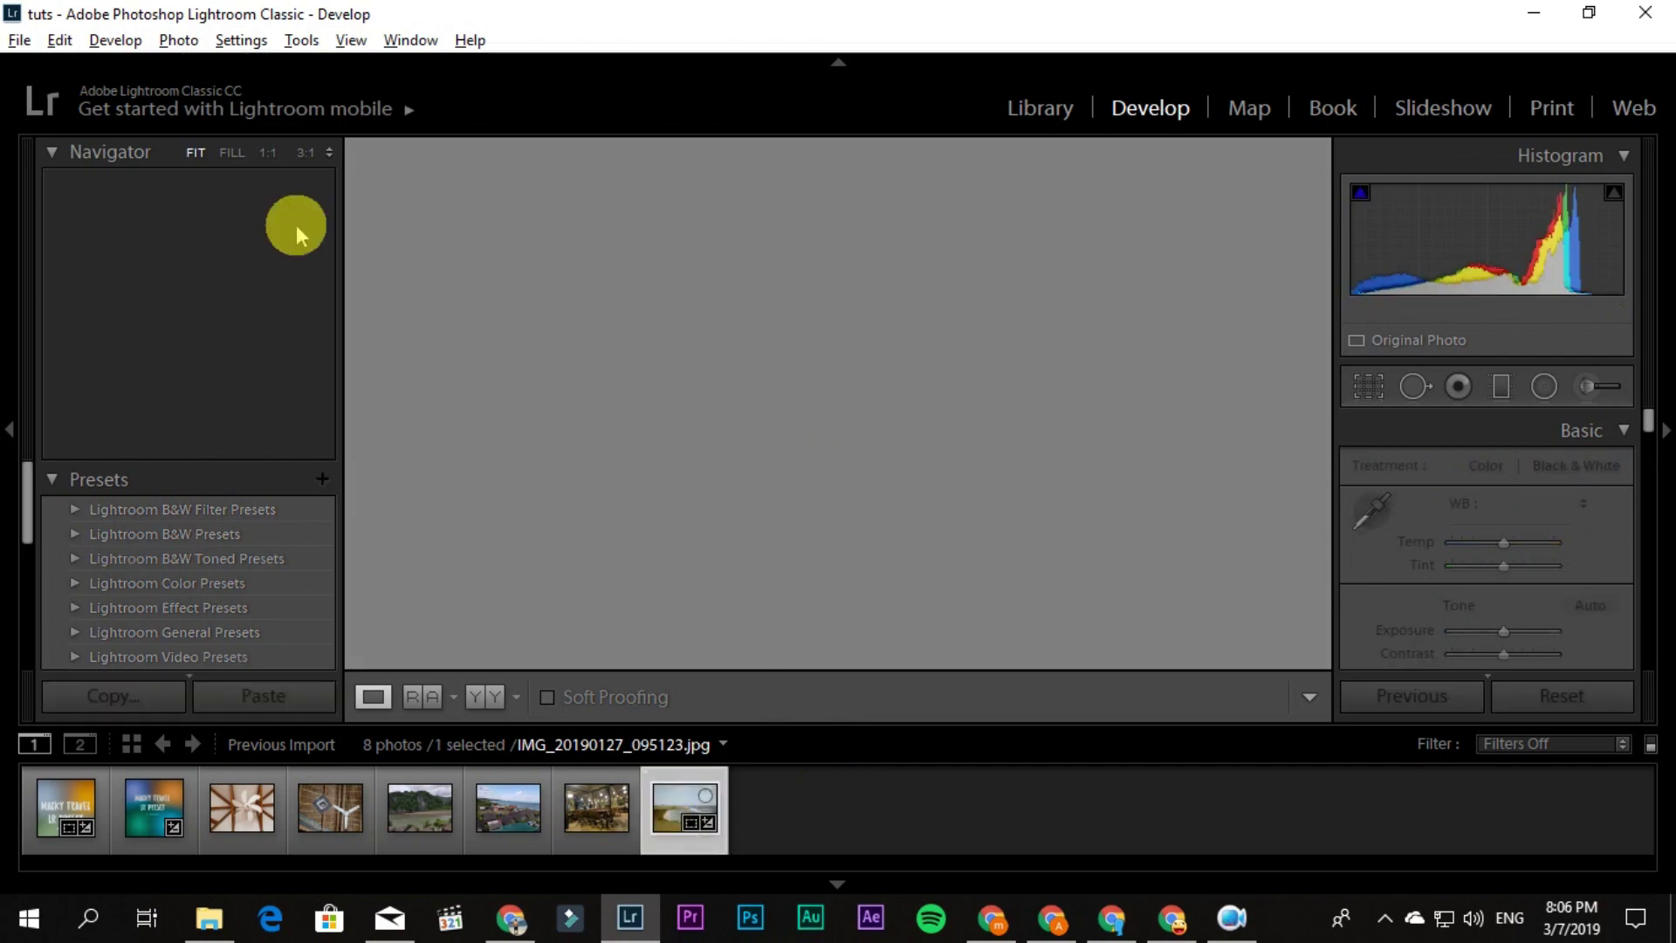
{"action": "left_click", "coordinate": [117, 41]}
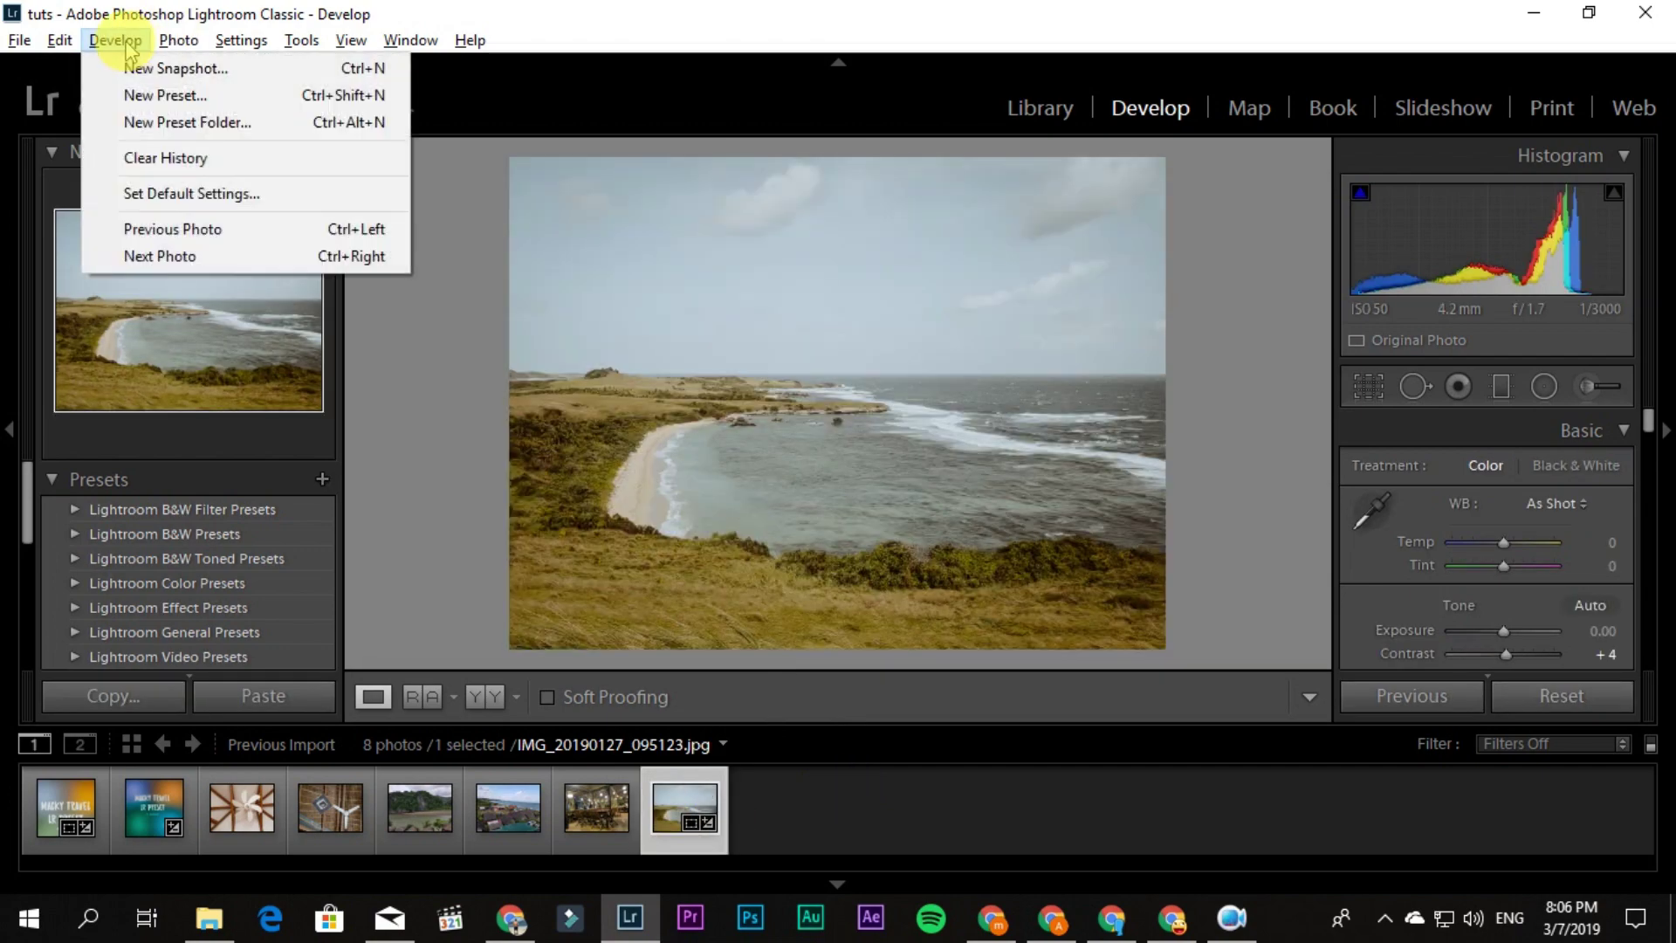
{"action": "left_click", "coordinate": [196, 94]}
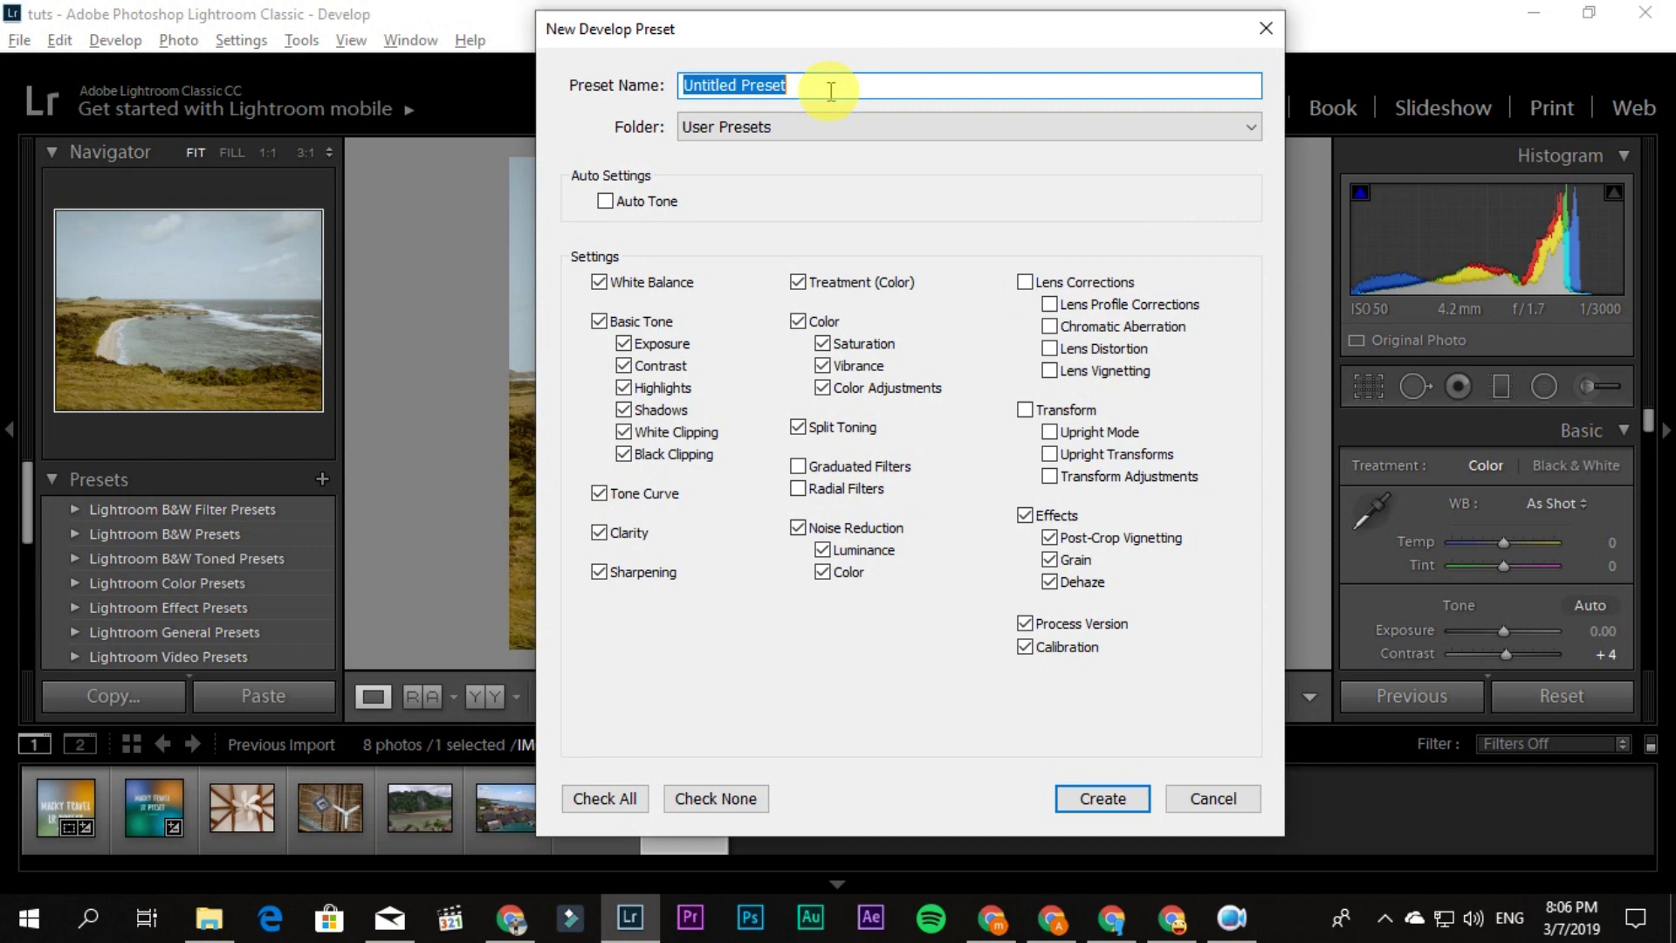
{"action": "type", "text": "TRAVEL"}
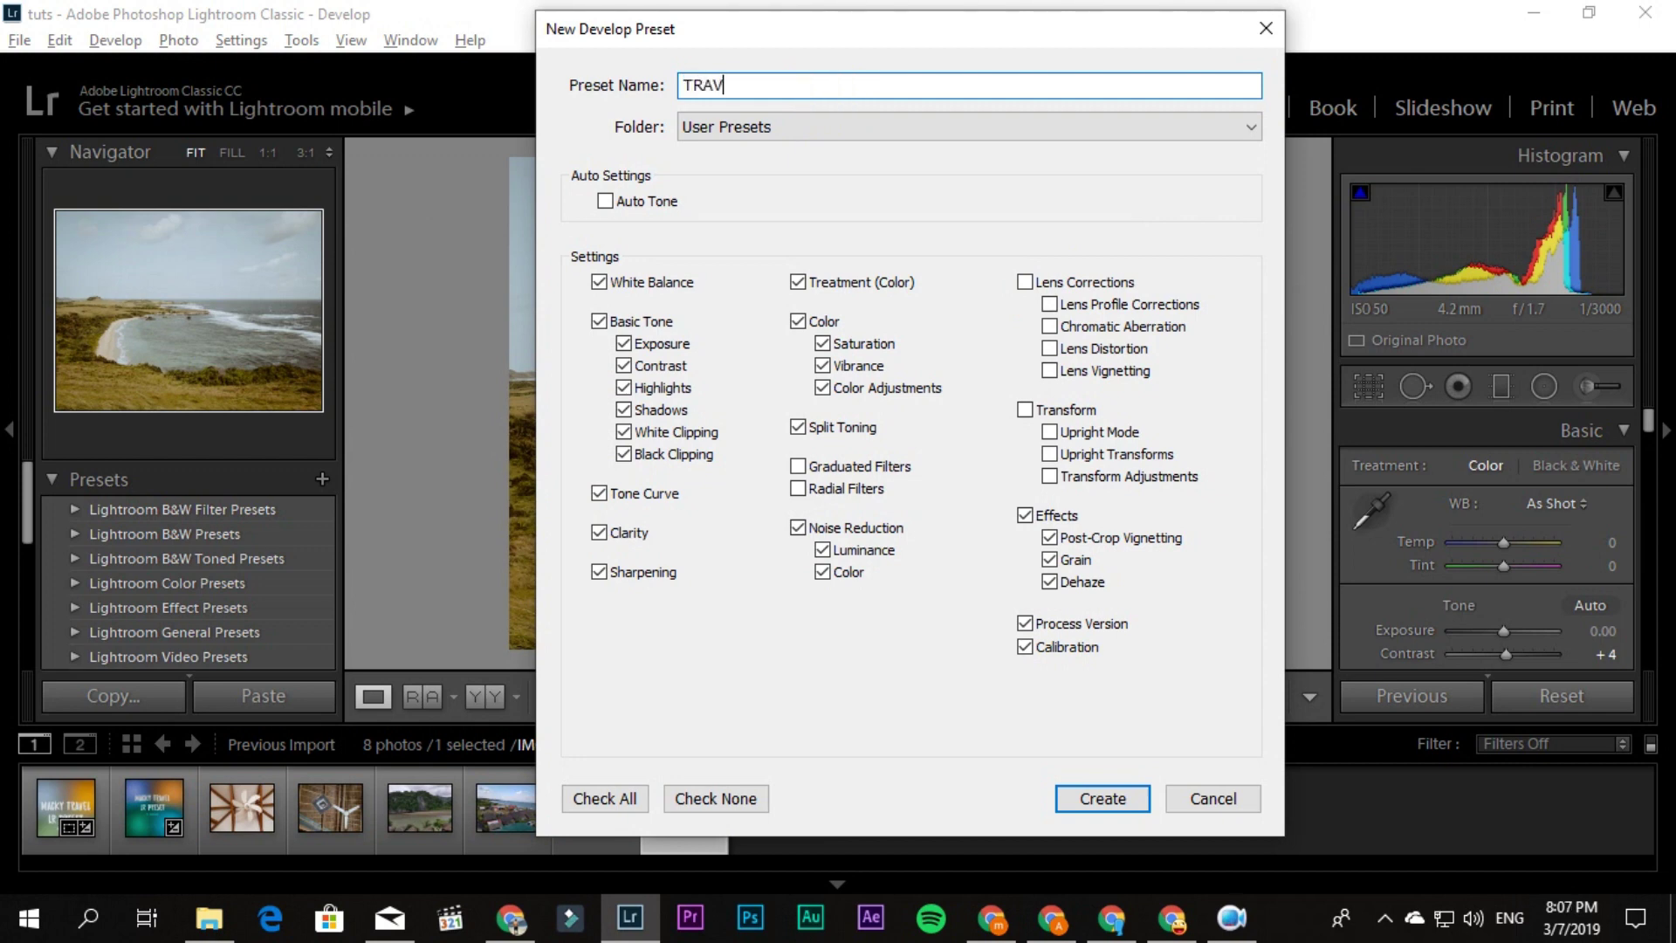
{"action": "key", "text": "BackSpace"}
{"action": "key", "text": "BackSpace"}
{"action": "key", "text": "BackSpace"}
{"action": "key", "text": "BackSpace"}
{"action": "key", "text": "BackSpace"}
{"action": "key", "text": "BackSpace"}
{"action": "type", "text": "macky travel preset"}
{"action": "left_click", "coordinate": [865, 127]}
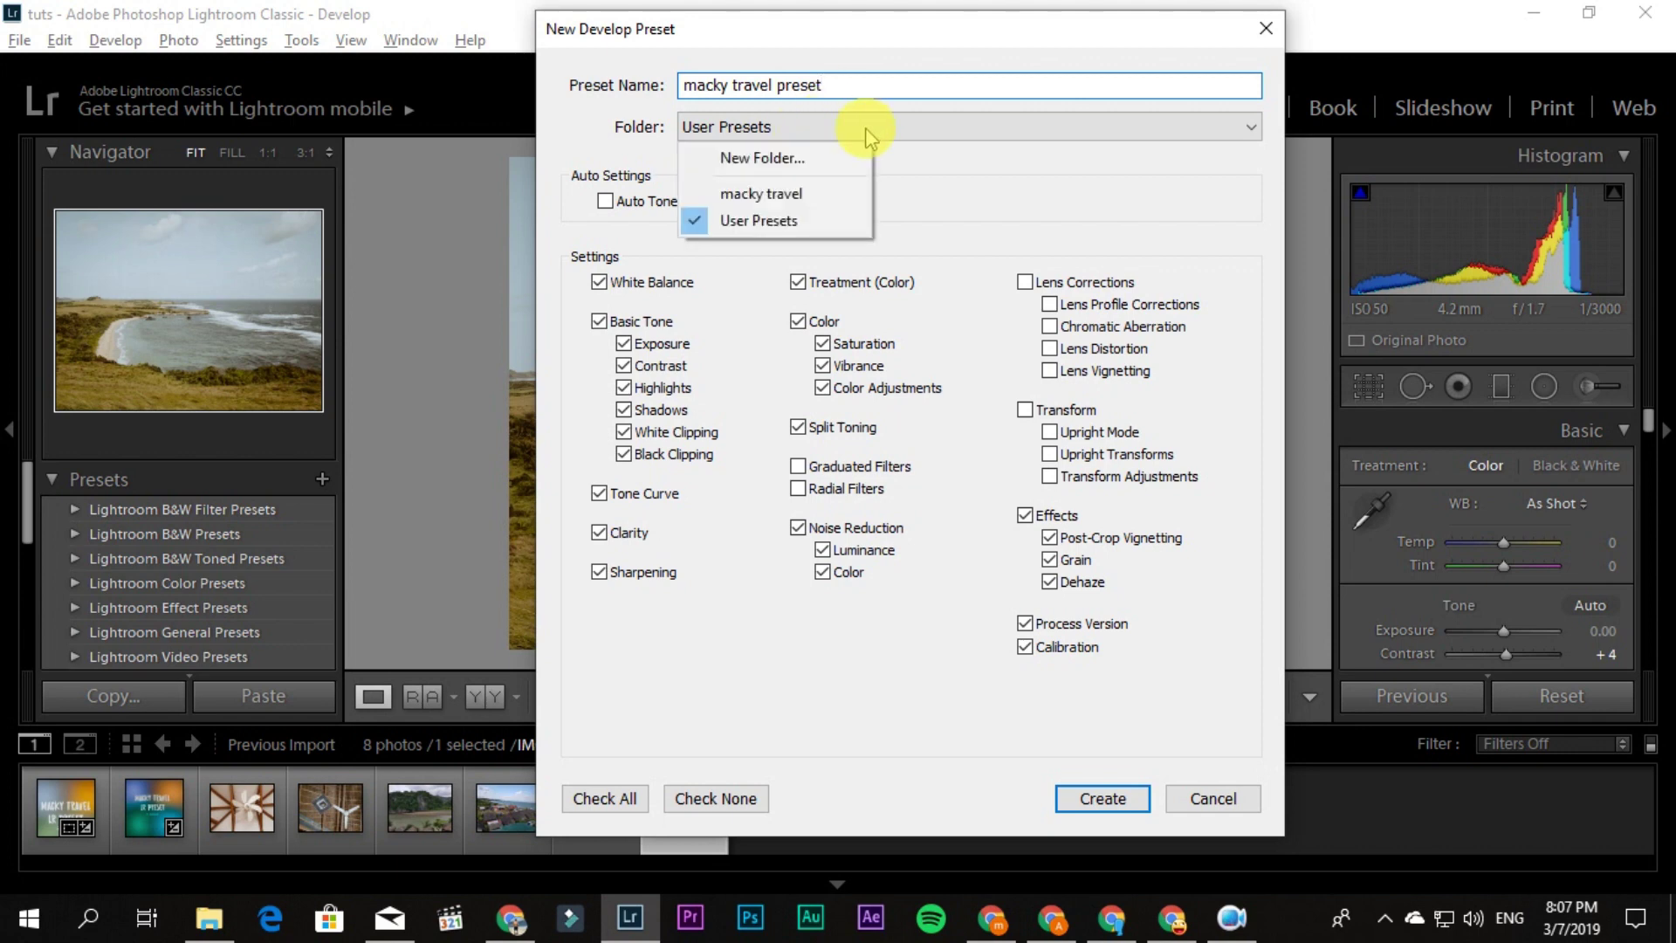
{"action": "left_click", "coordinate": [805, 194]}
{"action": "left_click", "coordinate": [1122, 798]}
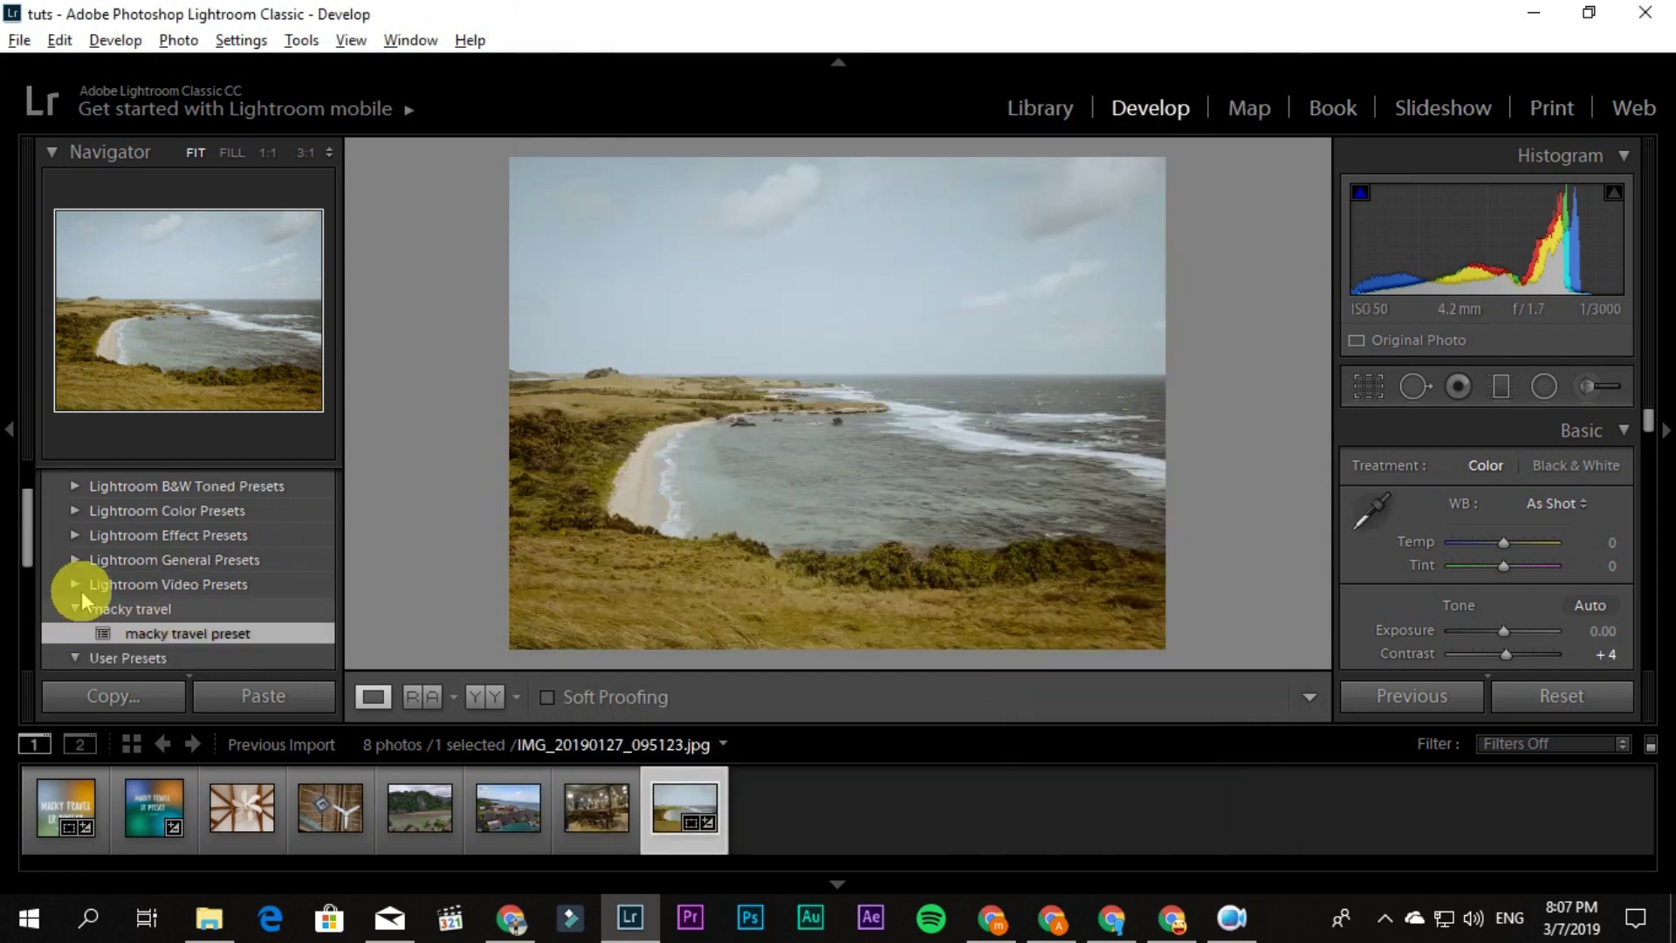
Step: Apply the new travel preset to the beach houses photo 20190126_155846
{"action": "scroll", "coordinate": [104, 581], "scroll_direction": "up", "scroll_amount": 3}
{"action": "scroll", "coordinate": [113, 516], "scroll_direction": "down", "scroll_amount": 3}
{"action": "left_click", "coordinate": [149, 535]}
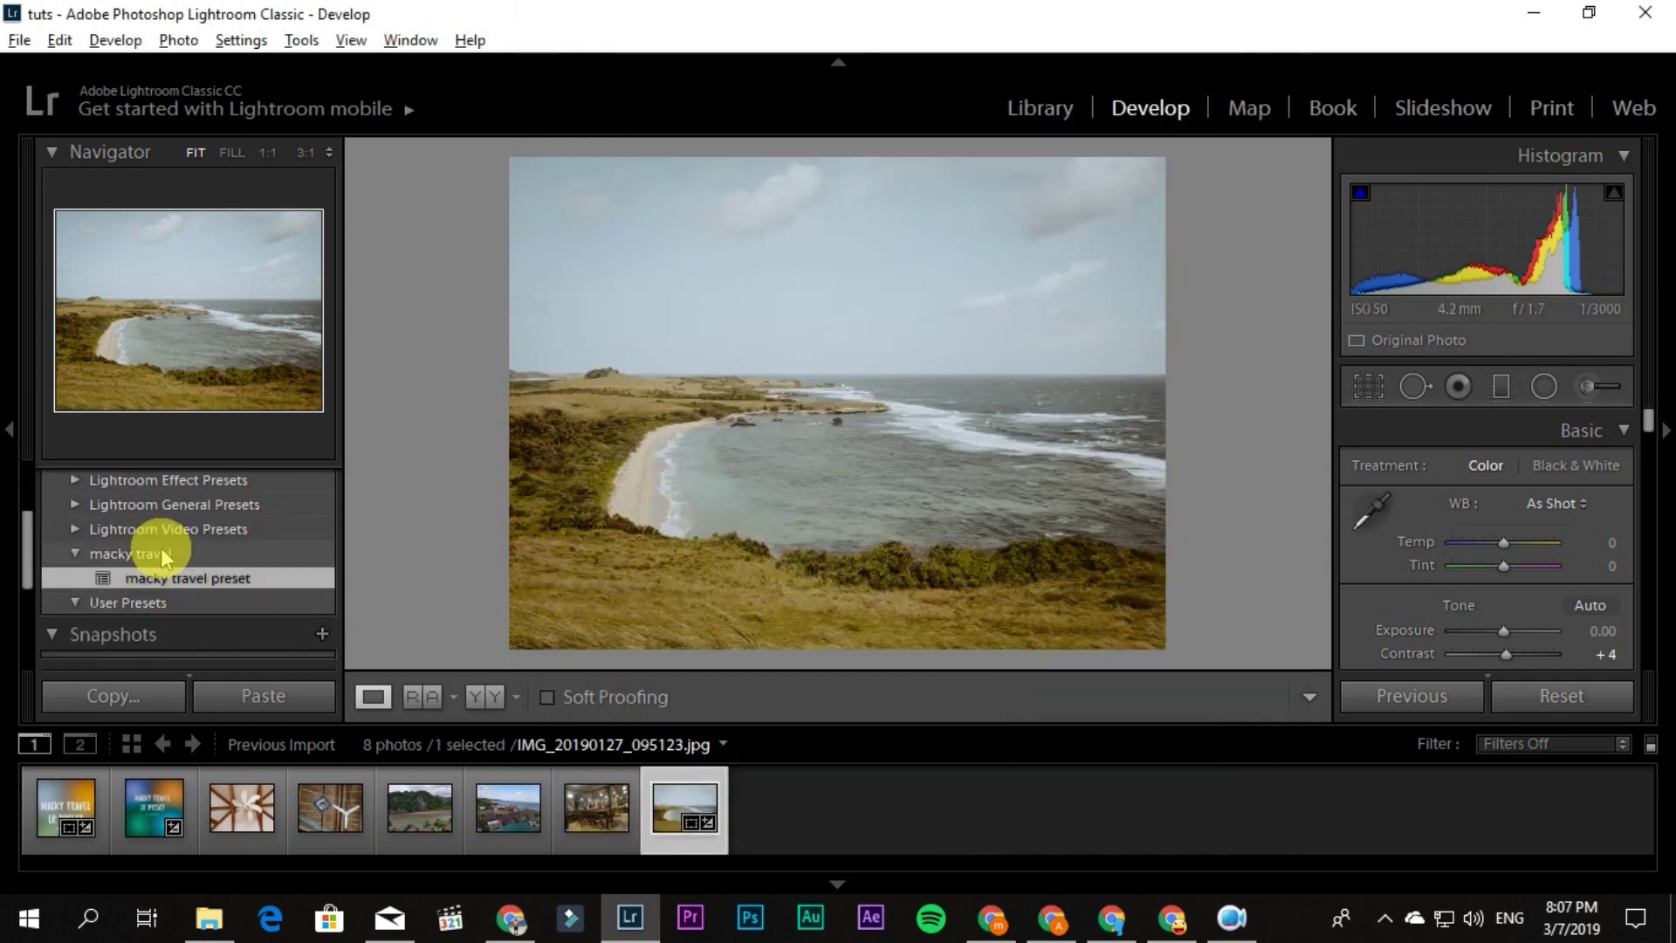
{"action": "left_click", "coordinate": [594, 825]}
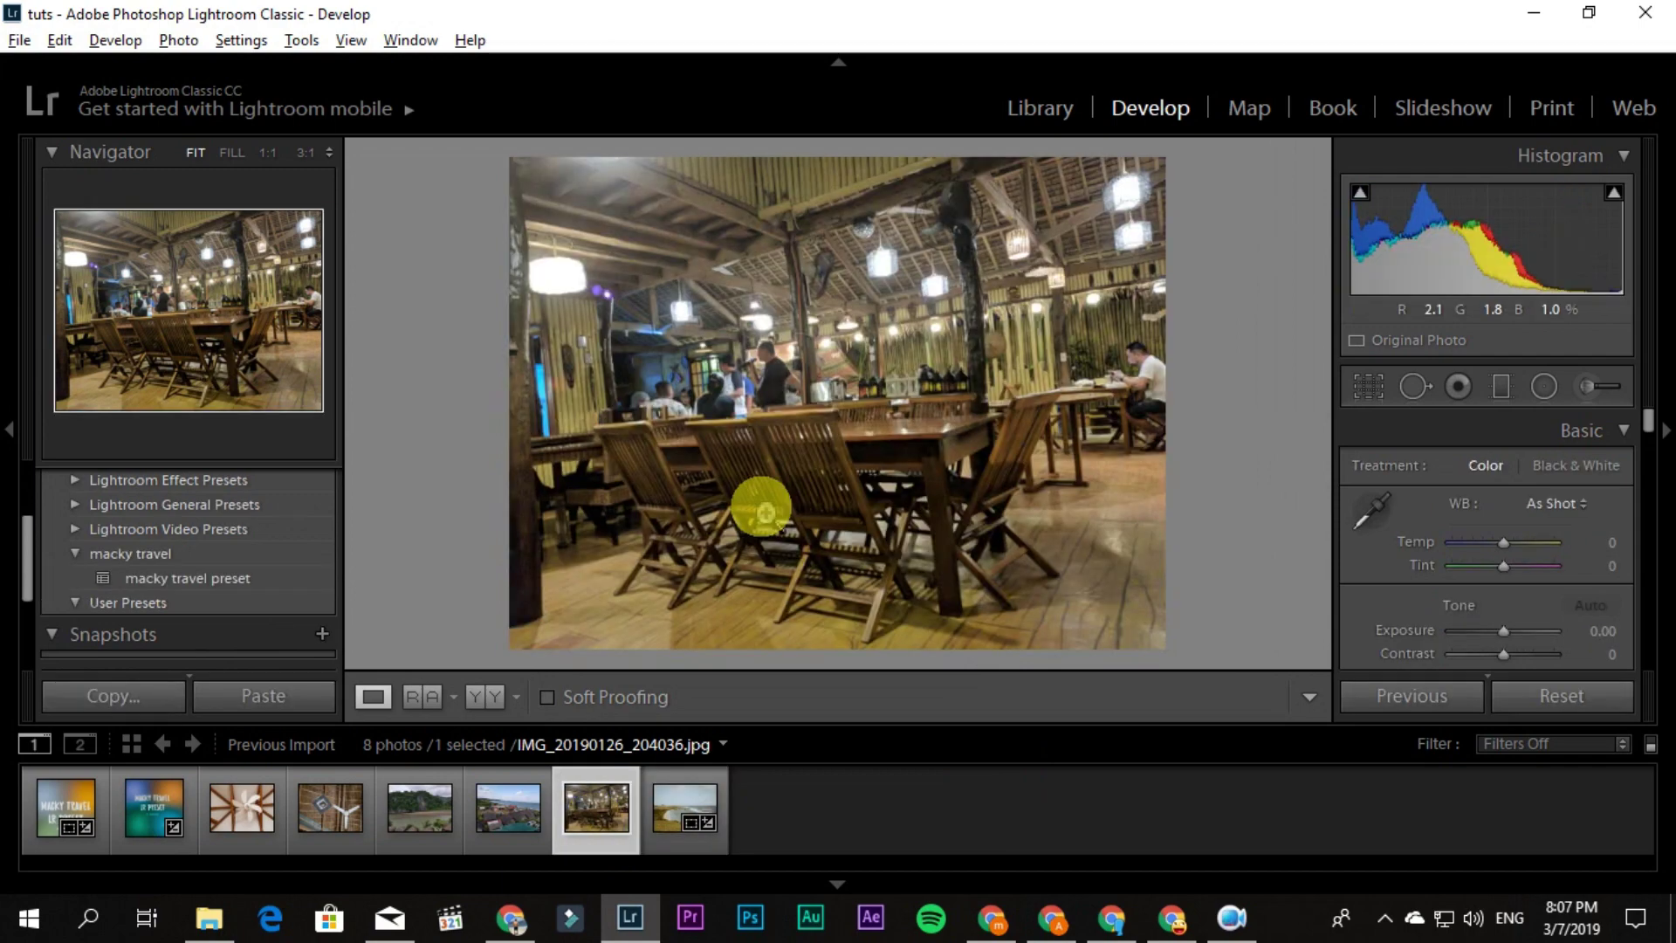
{"action": "left_click", "coordinate": [508, 807]}
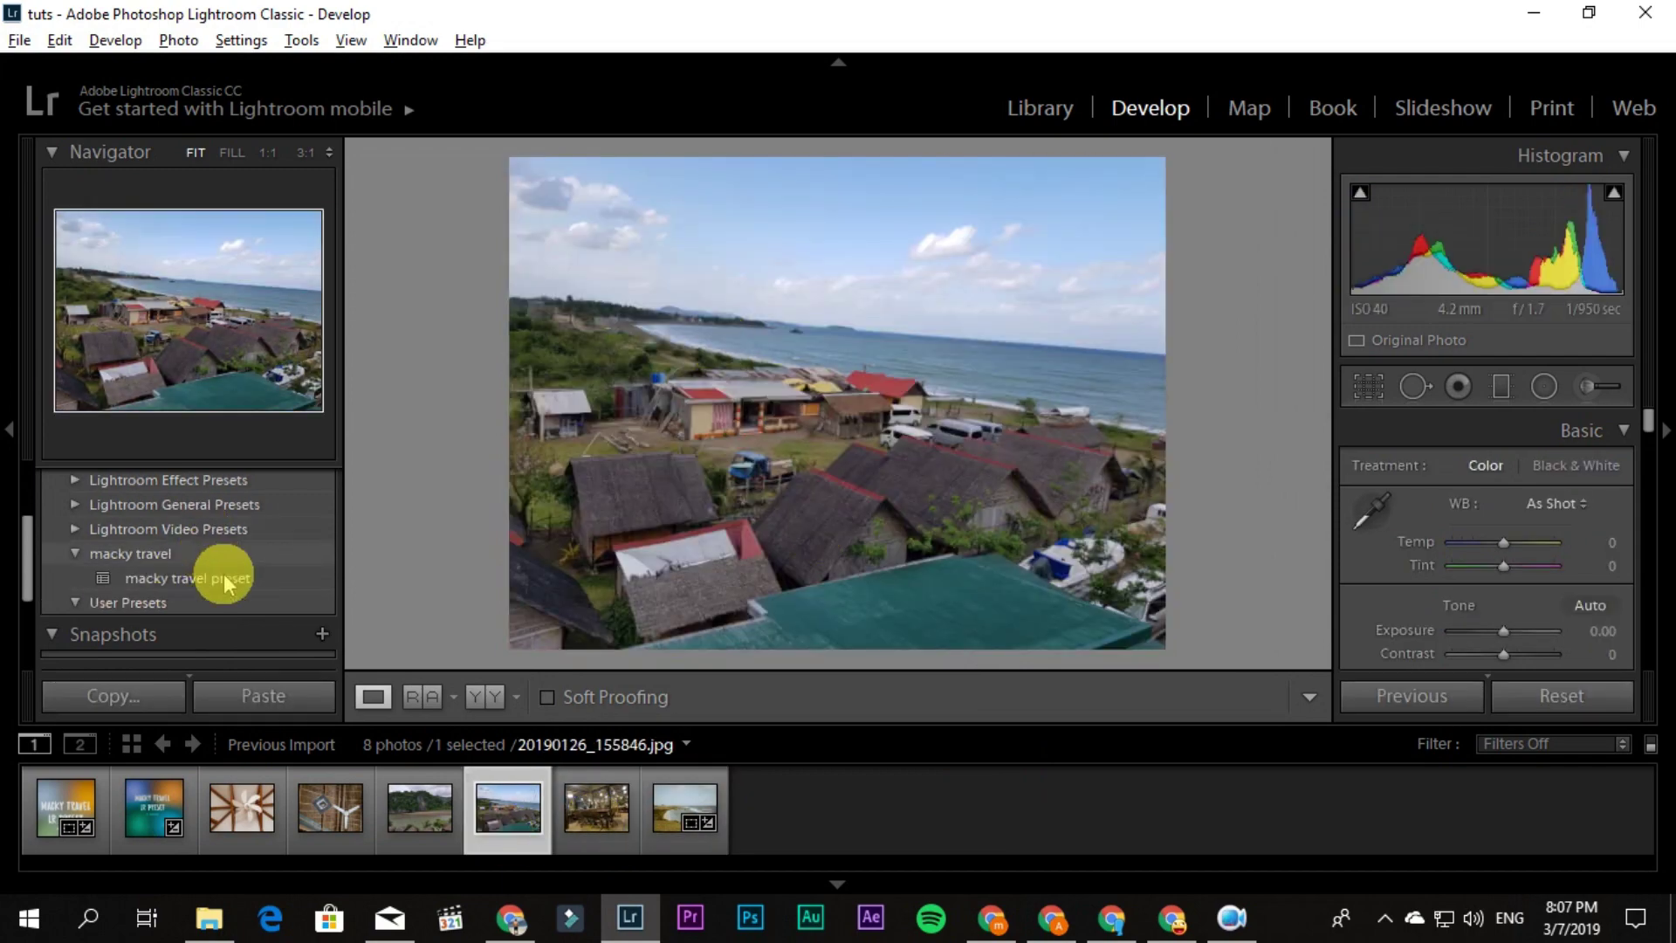
{"action": "left_click", "coordinate": [232, 580]}
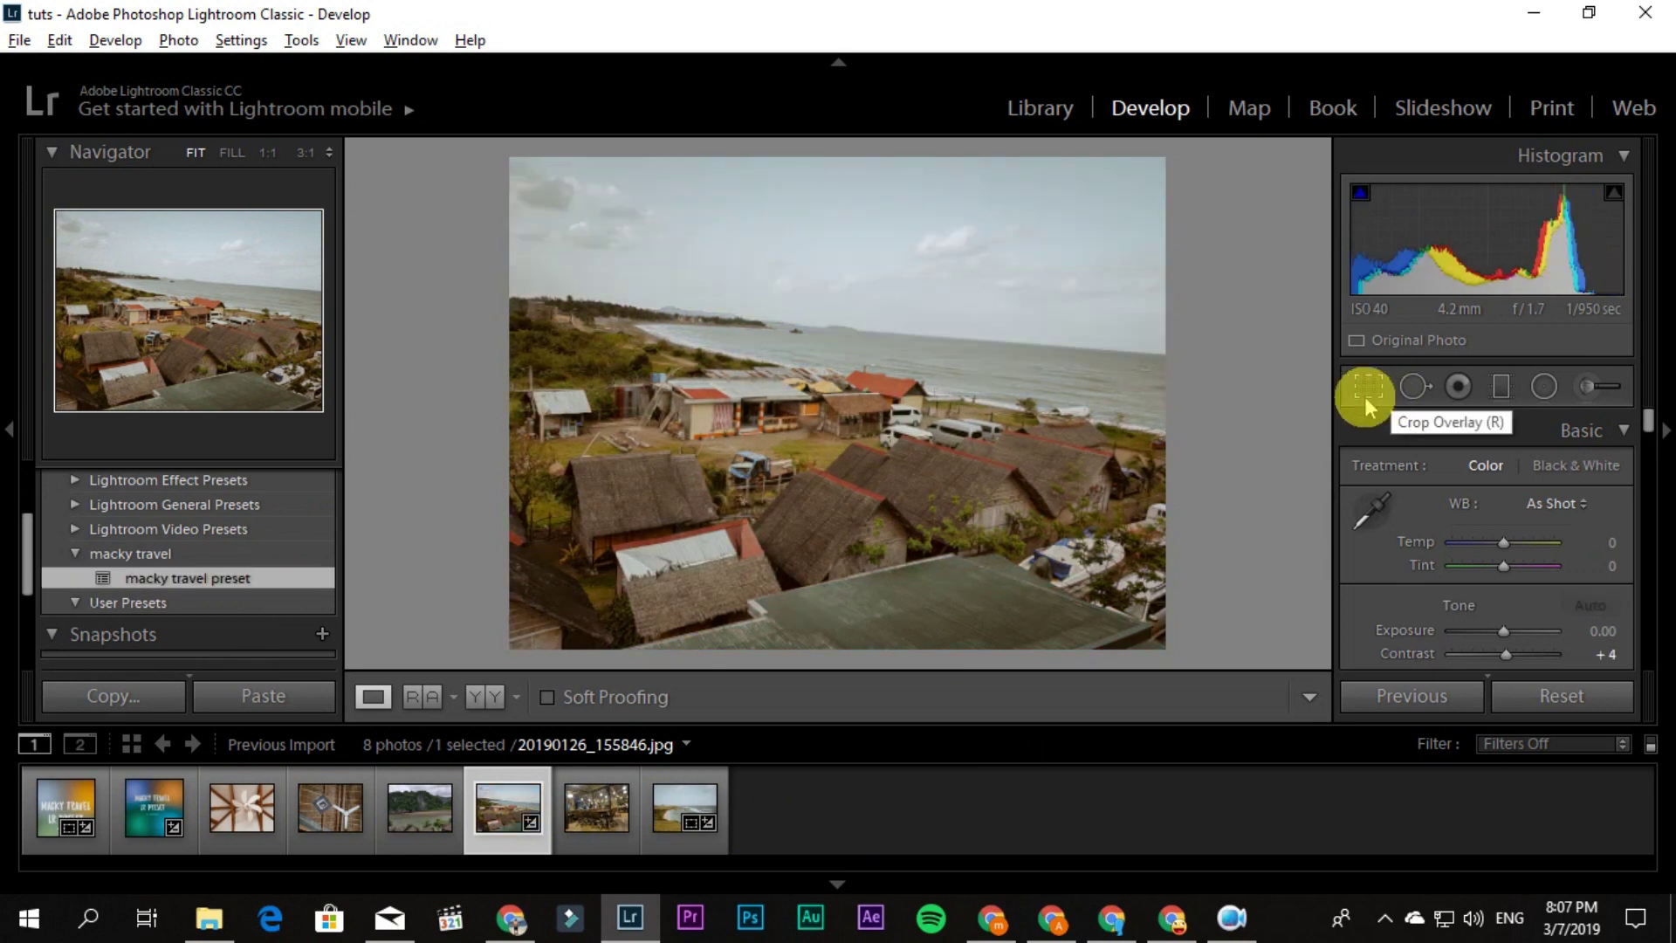
Step: Auto-straighten the beach houses photo and confirm the crop
{"action": "left_click", "coordinate": [1367, 389]}
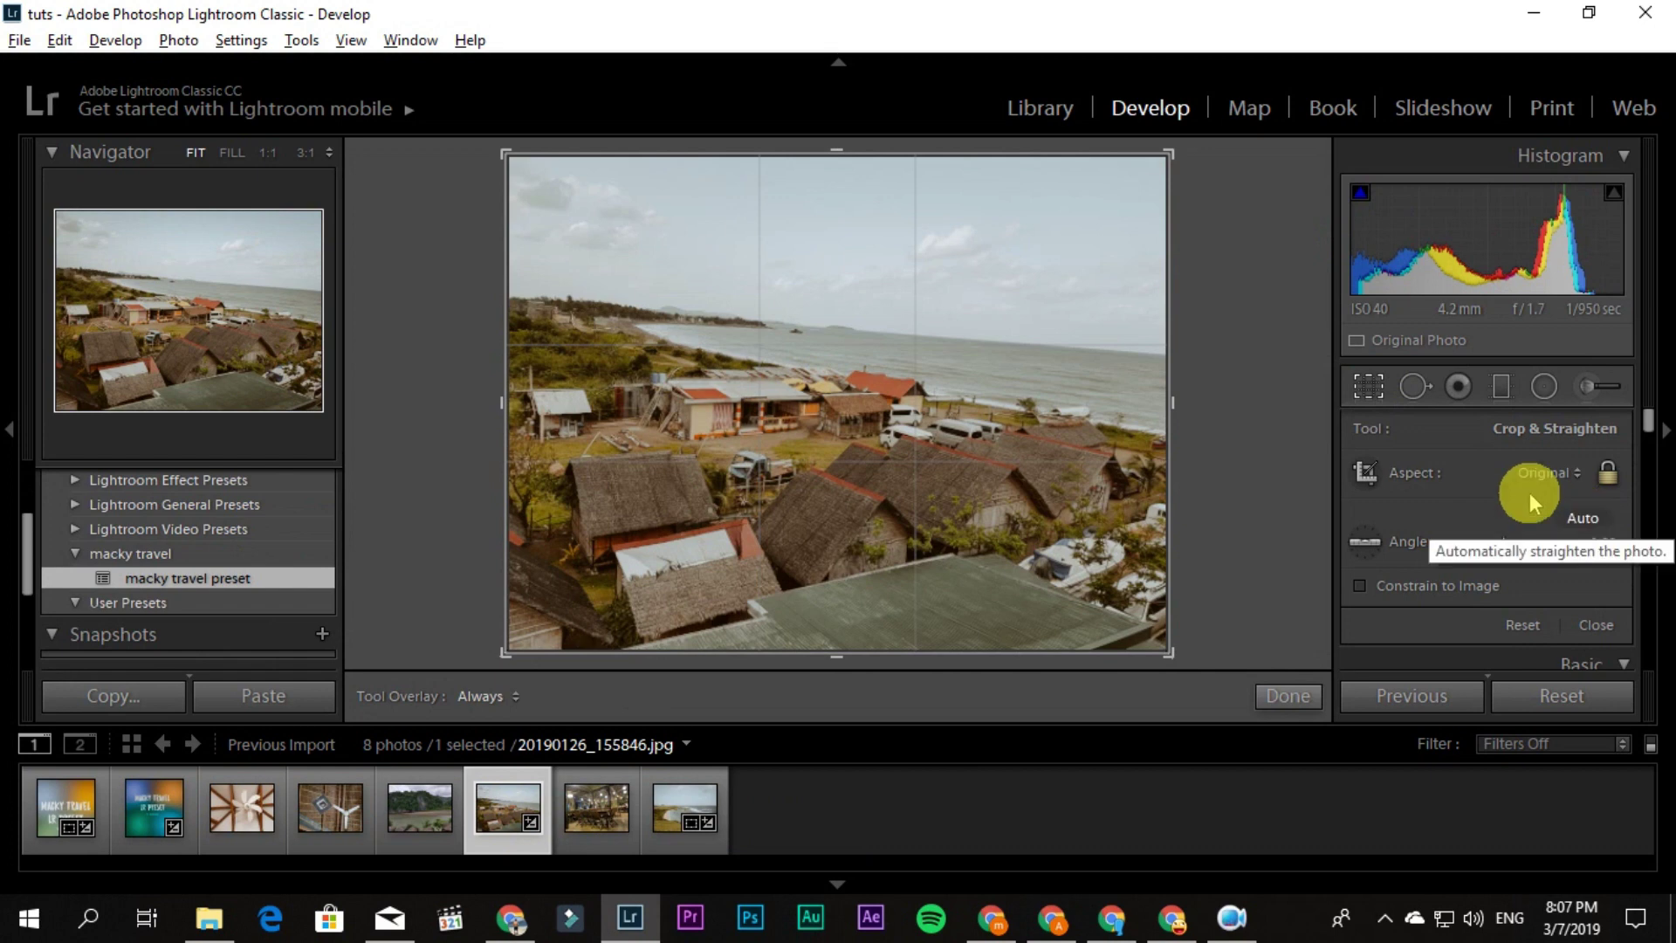
{"action": "left_click", "coordinate": [1486, 502]}
{"action": "left_click", "coordinate": [1307, 696]}
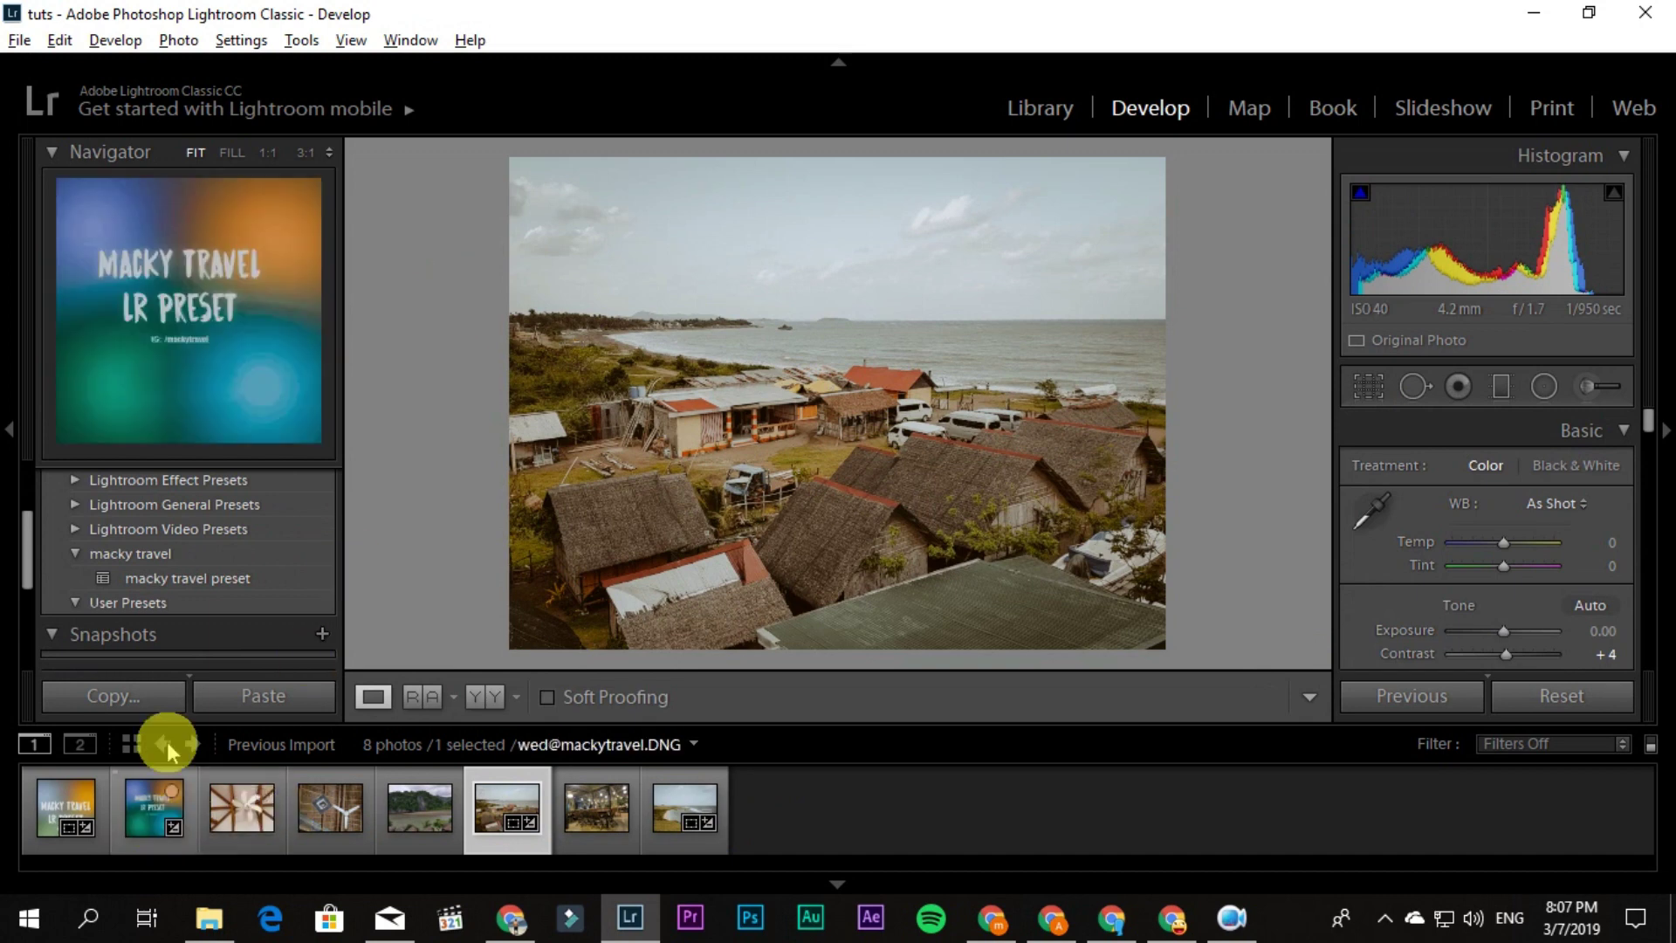
Step: Copy the second preset DNG's develop settings with Crop and Local Adjustments left unchecked
{"action": "left_click", "coordinate": [153, 799]}
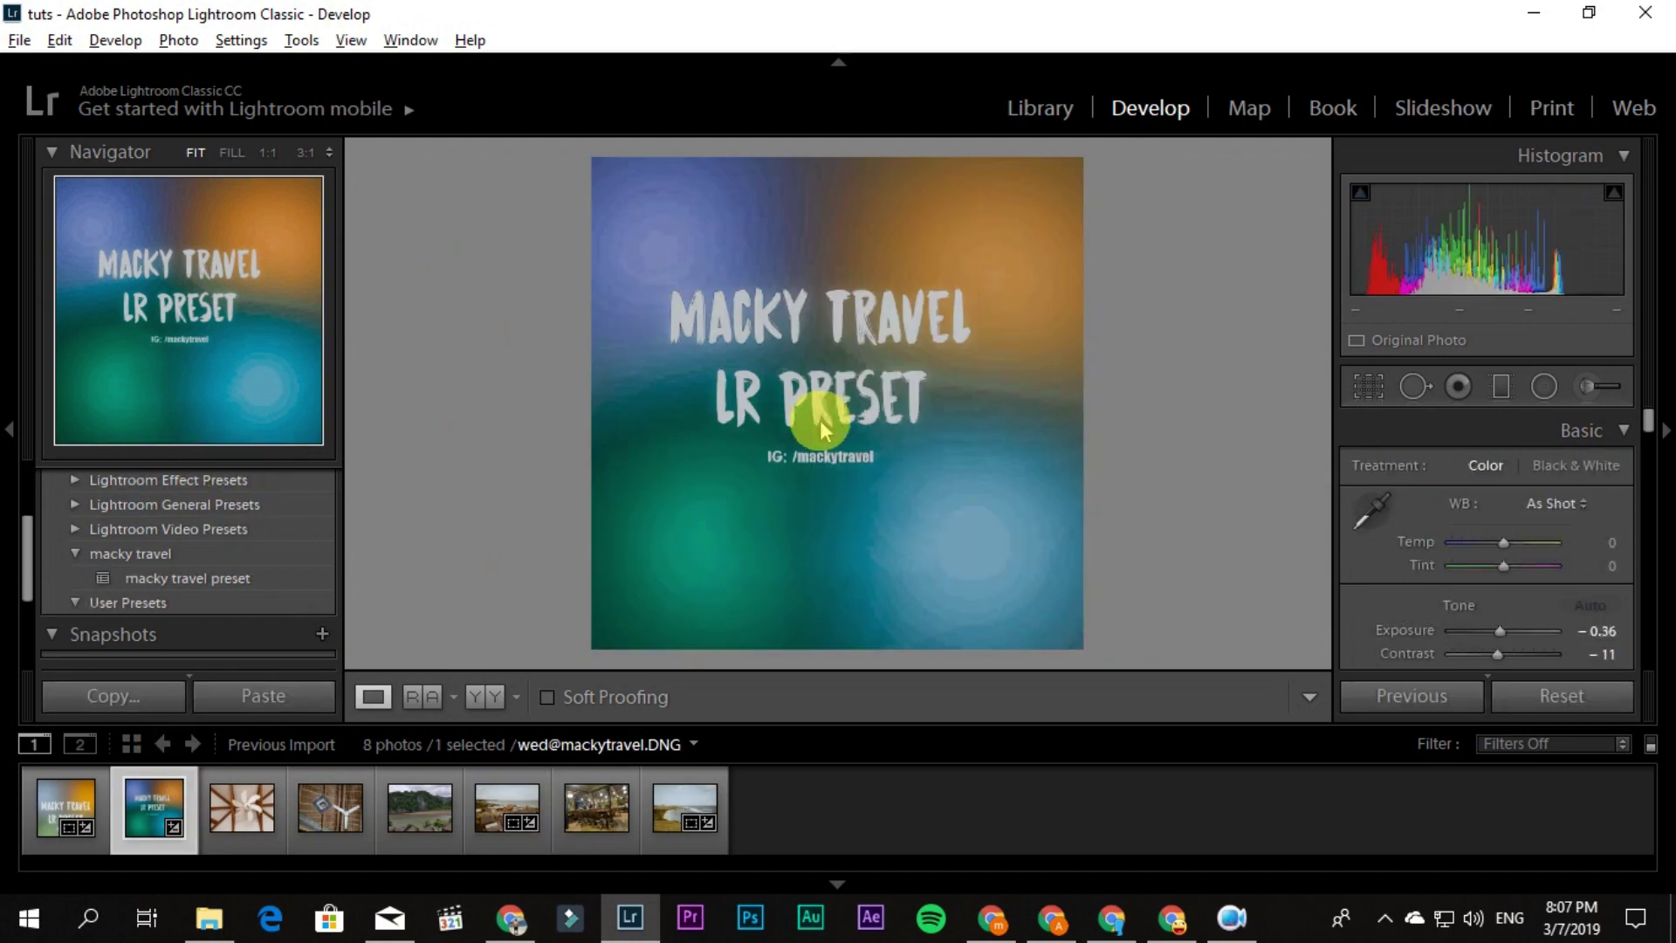
{"action": "left_click", "coordinate": [239, 44]}
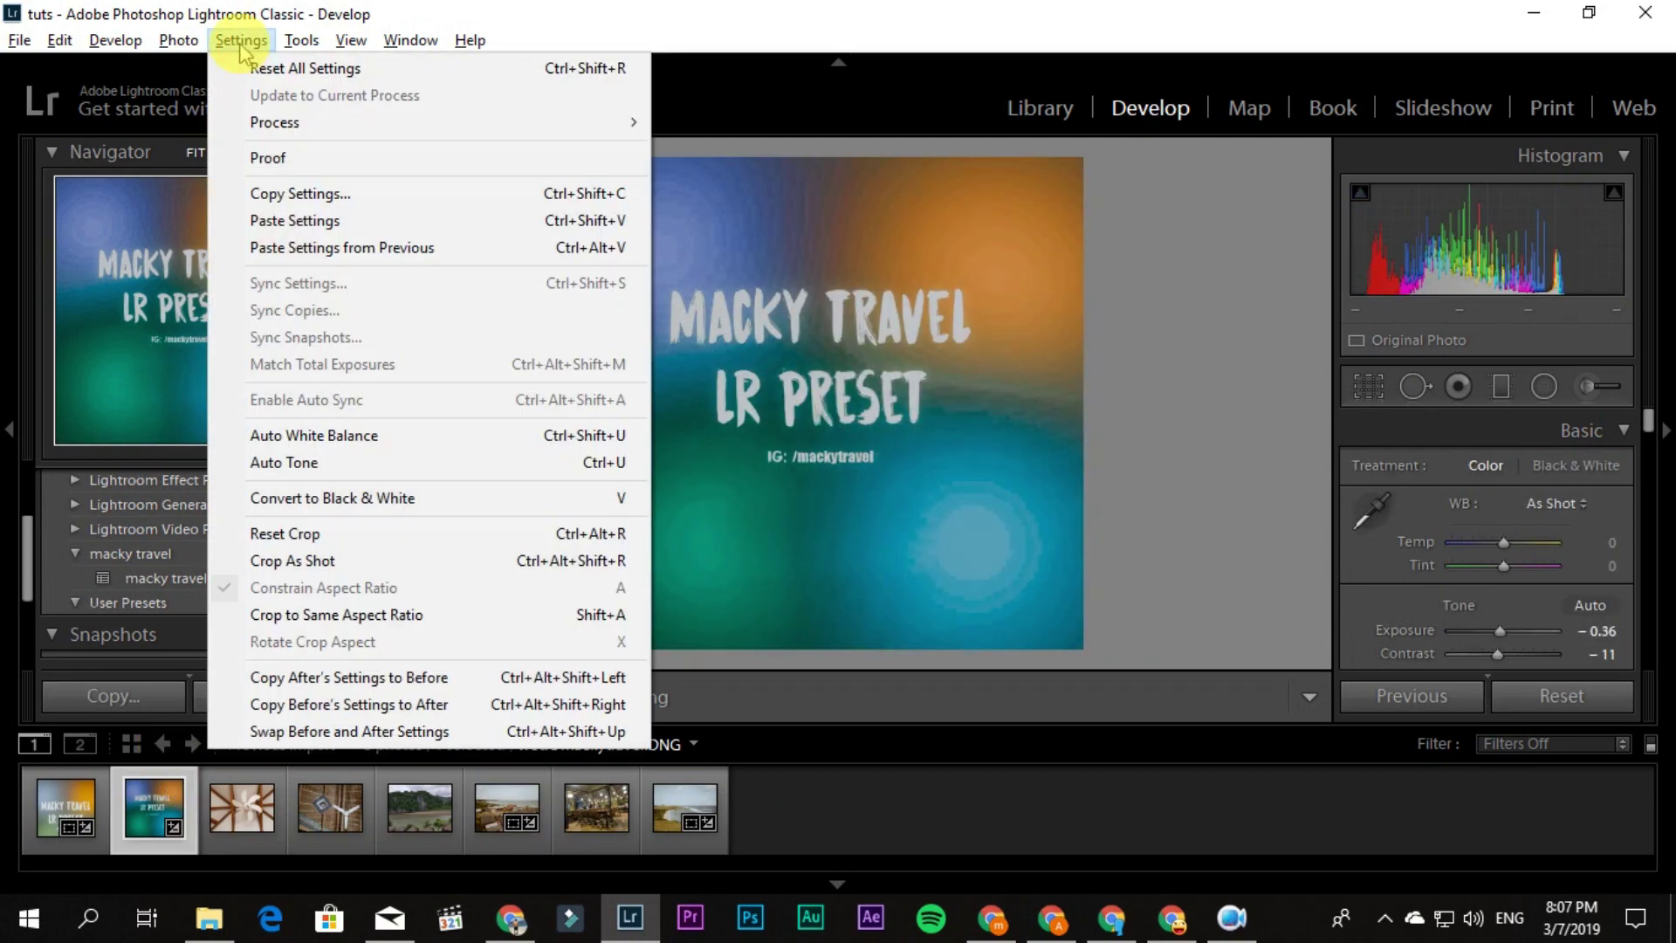
{"action": "left_click", "coordinate": [330, 196]}
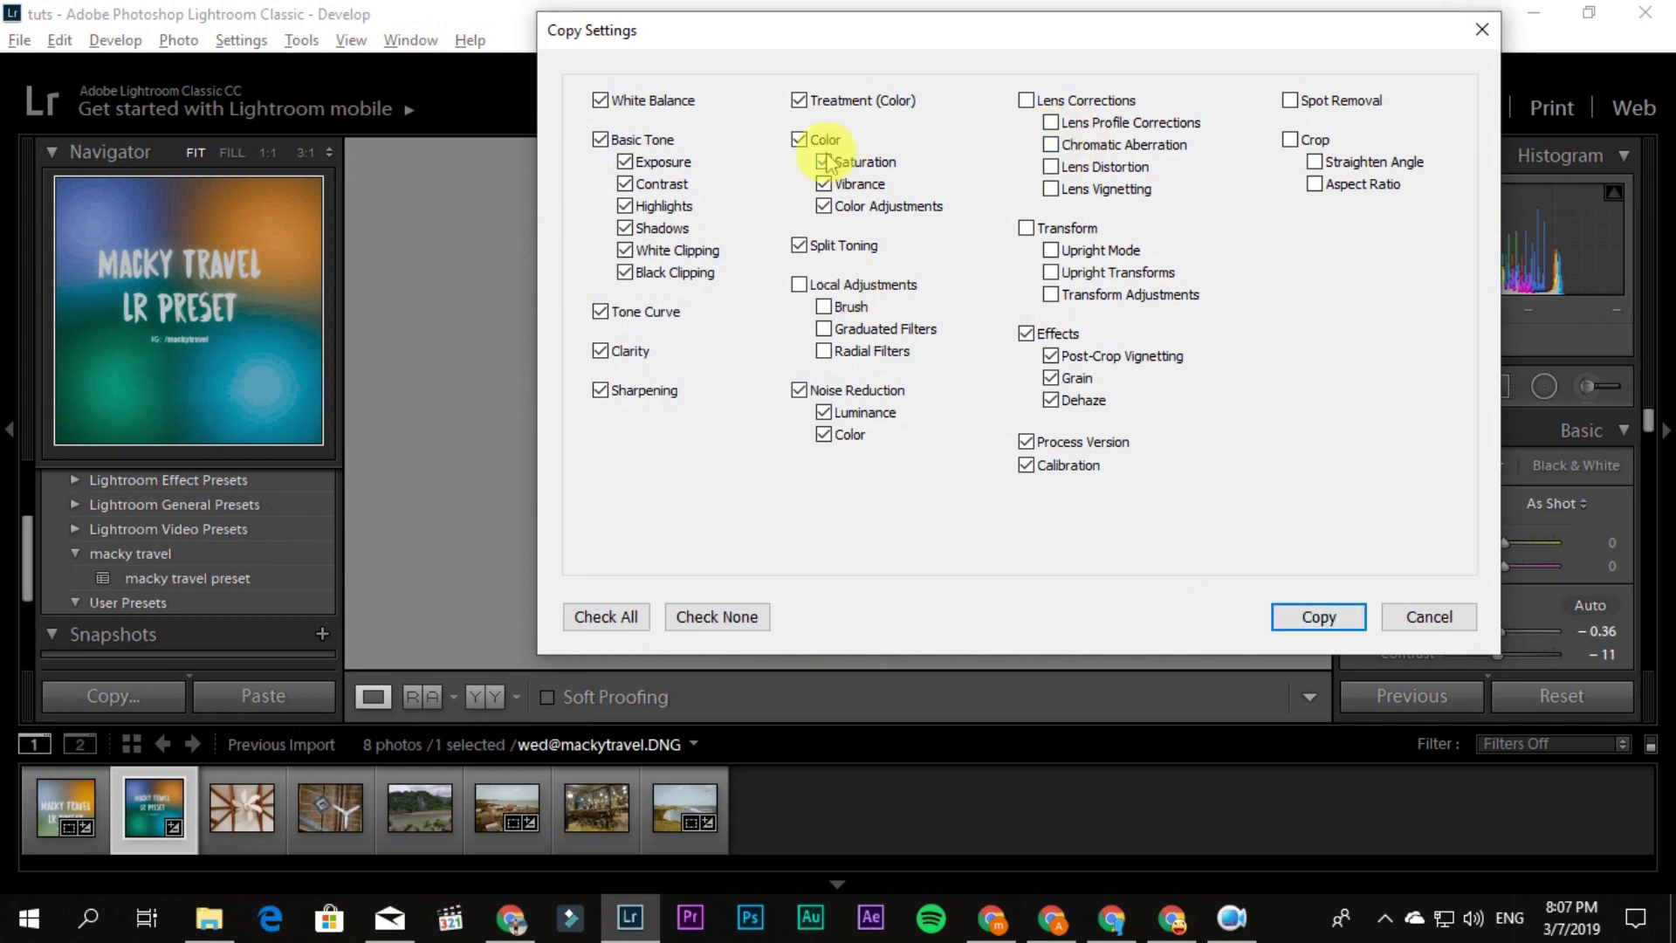
{"action": "left_click", "coordinate": [1290, 142]}
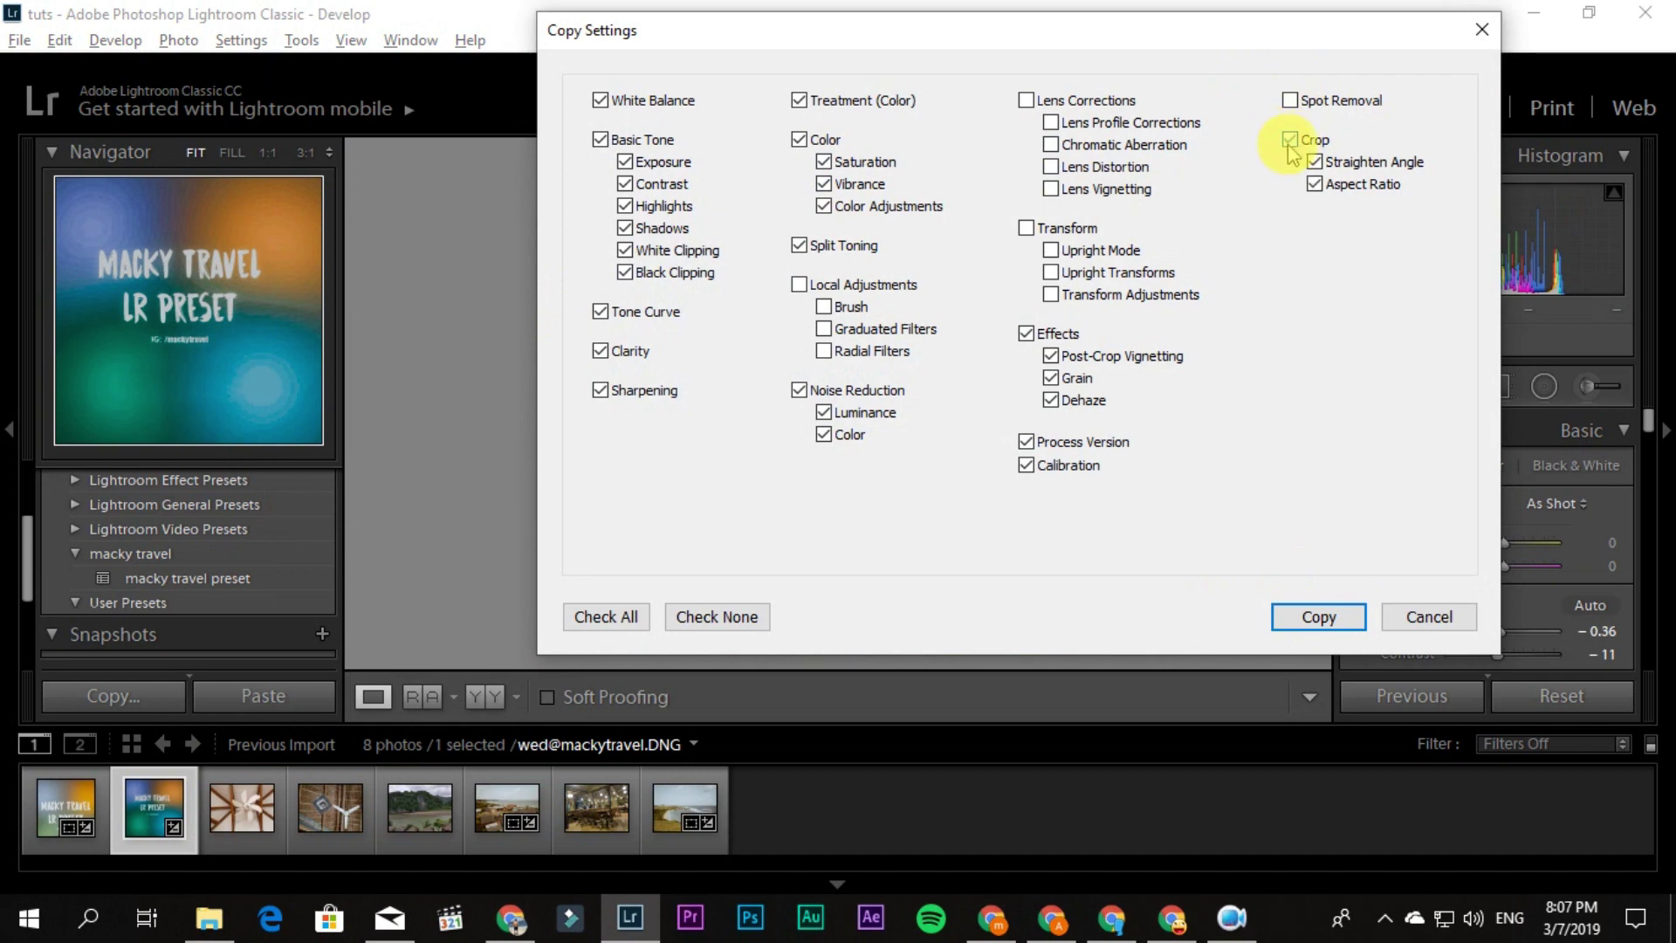
{"action": "left_click", "coordinate": [841, 365]}
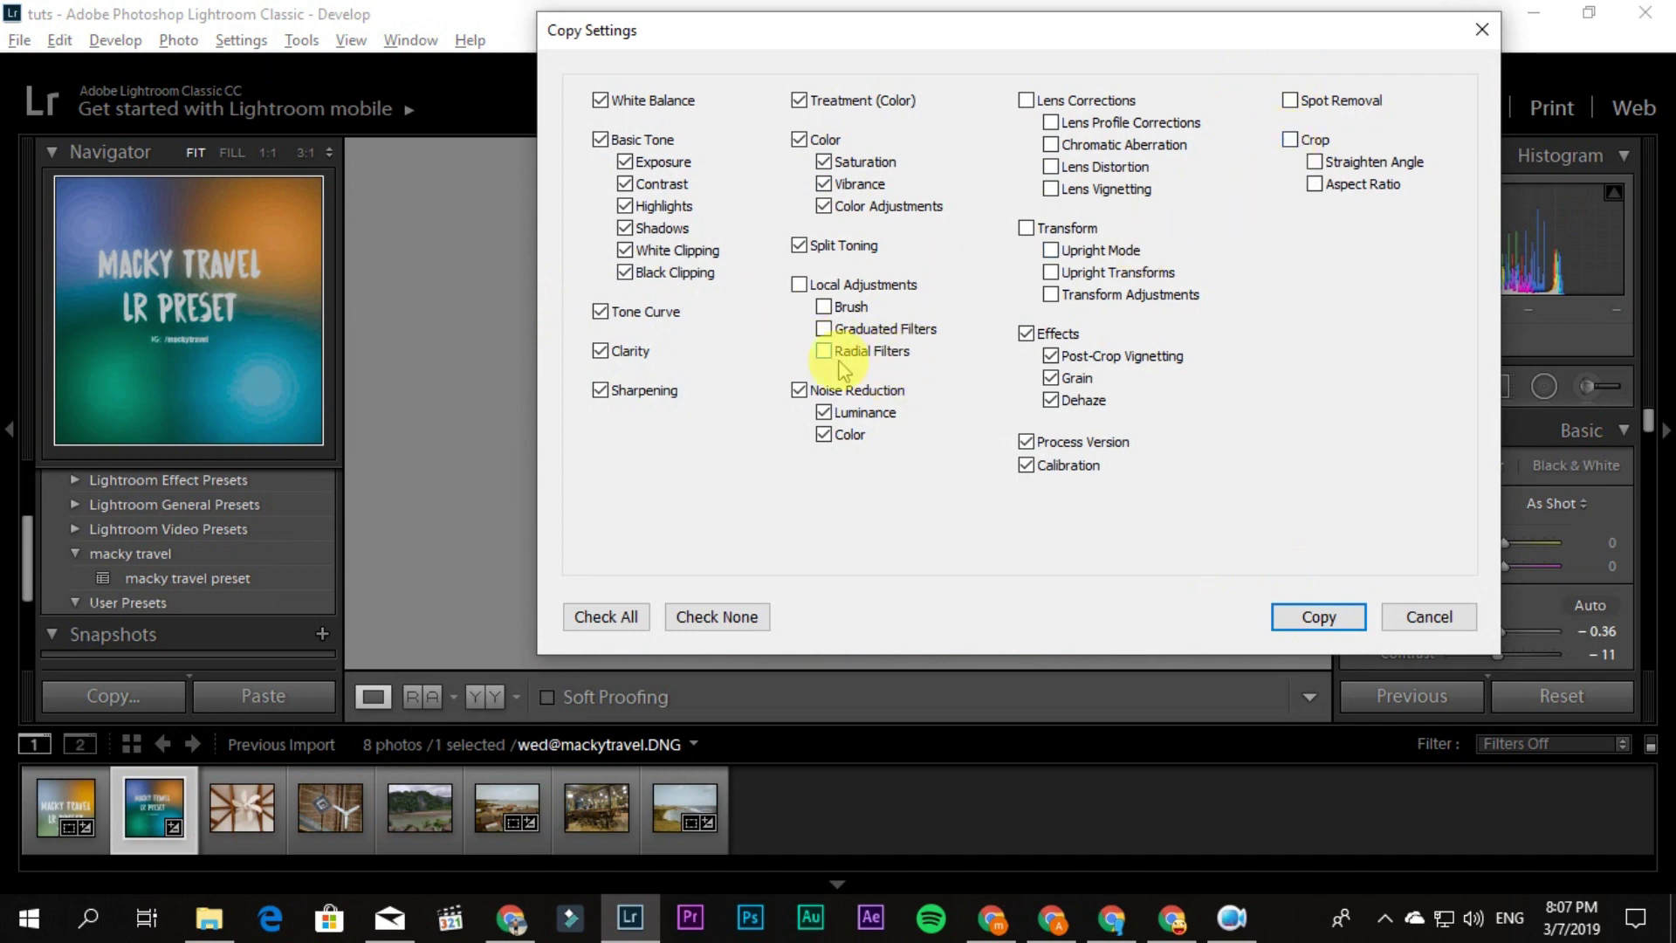
{"action": "left_click", "coordinate": [840, 338]}
{"action": "left_click", "coordinate": [836, 336]}
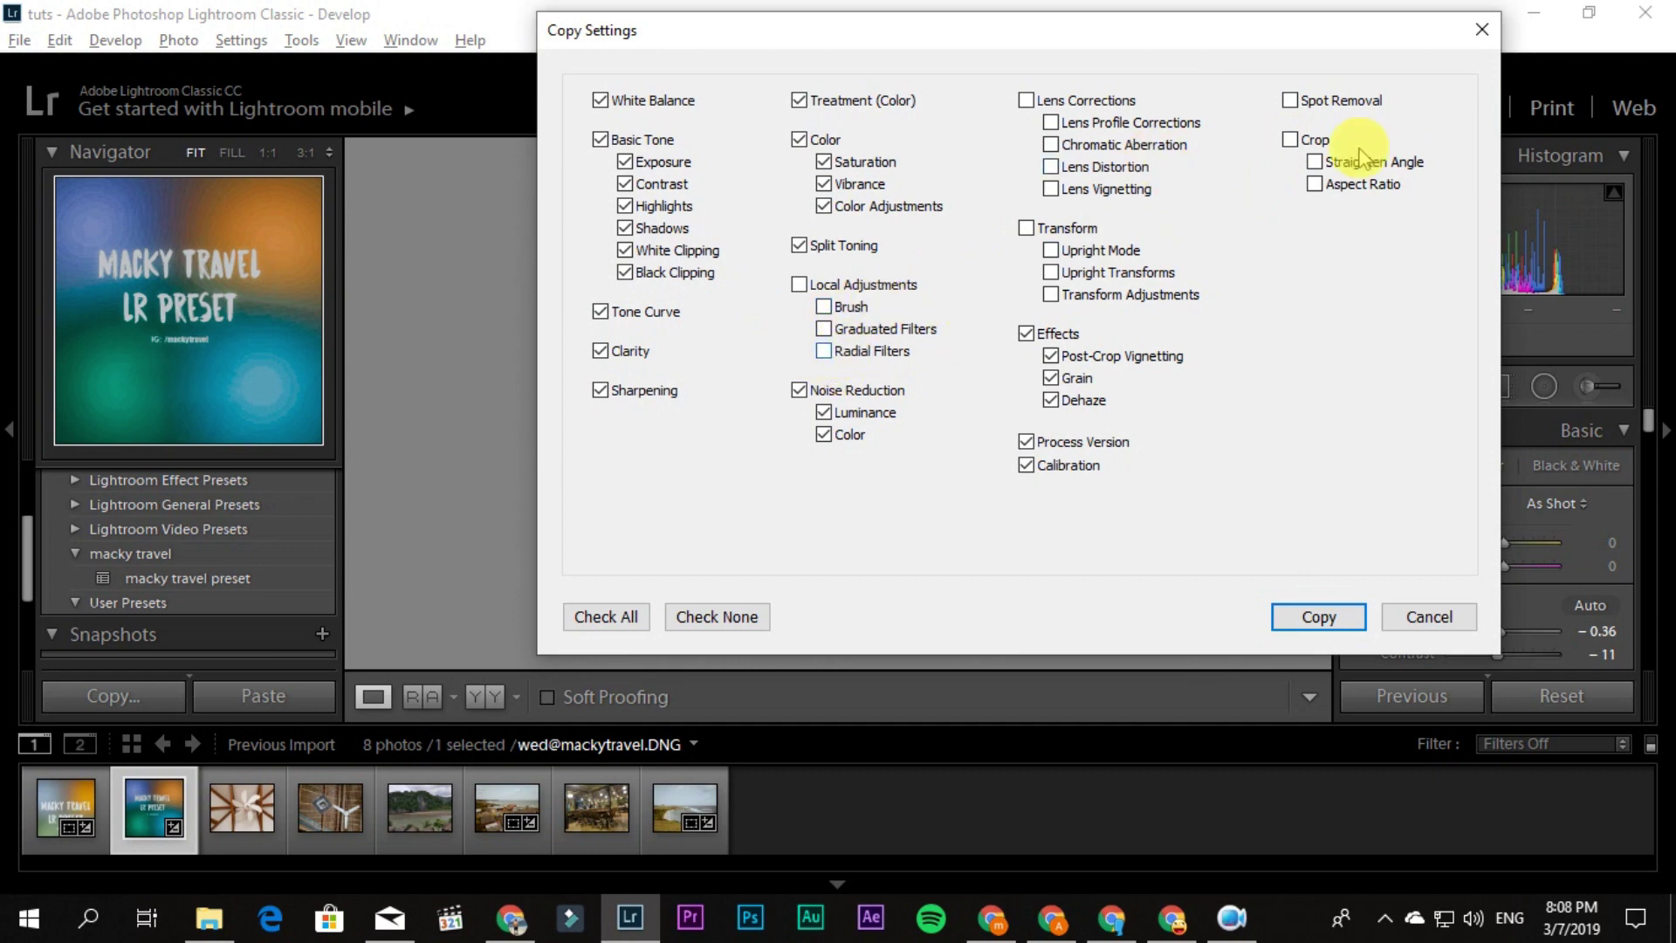
{"action": "left_click", "coordinate": [1291, 140]}
{"action": "left_click", "coordinate": [1290, 140]}
{"action": "left_click", "coordinate": [840, 350]}
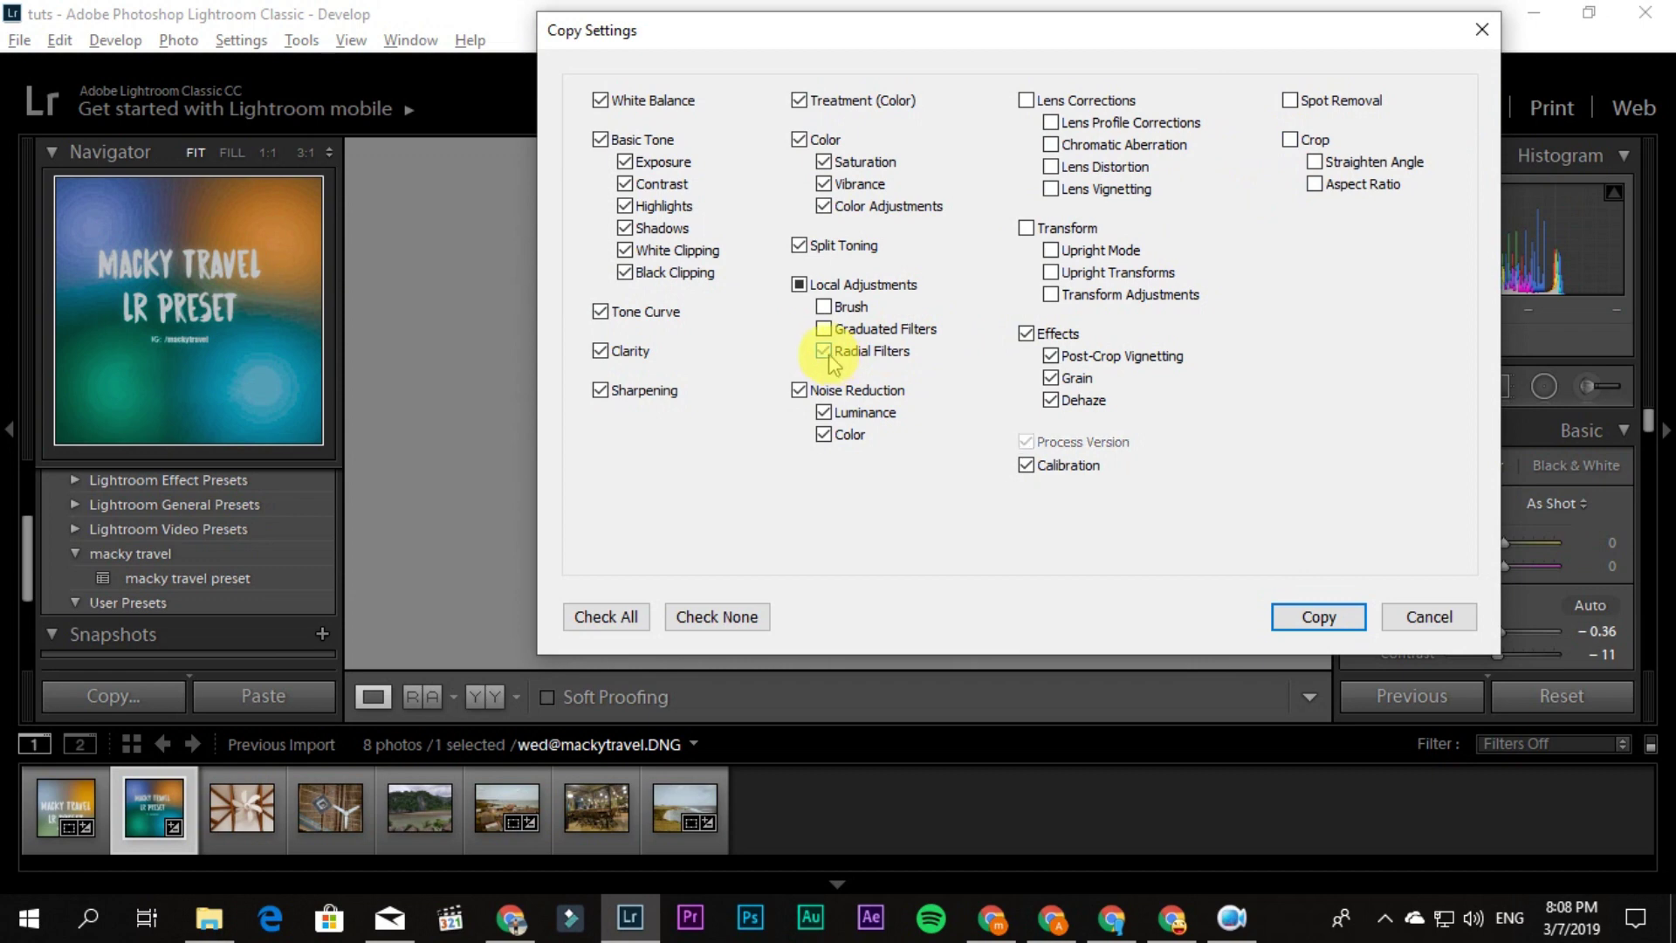
{"action": "left_click", "coordinate": [840, 351]}
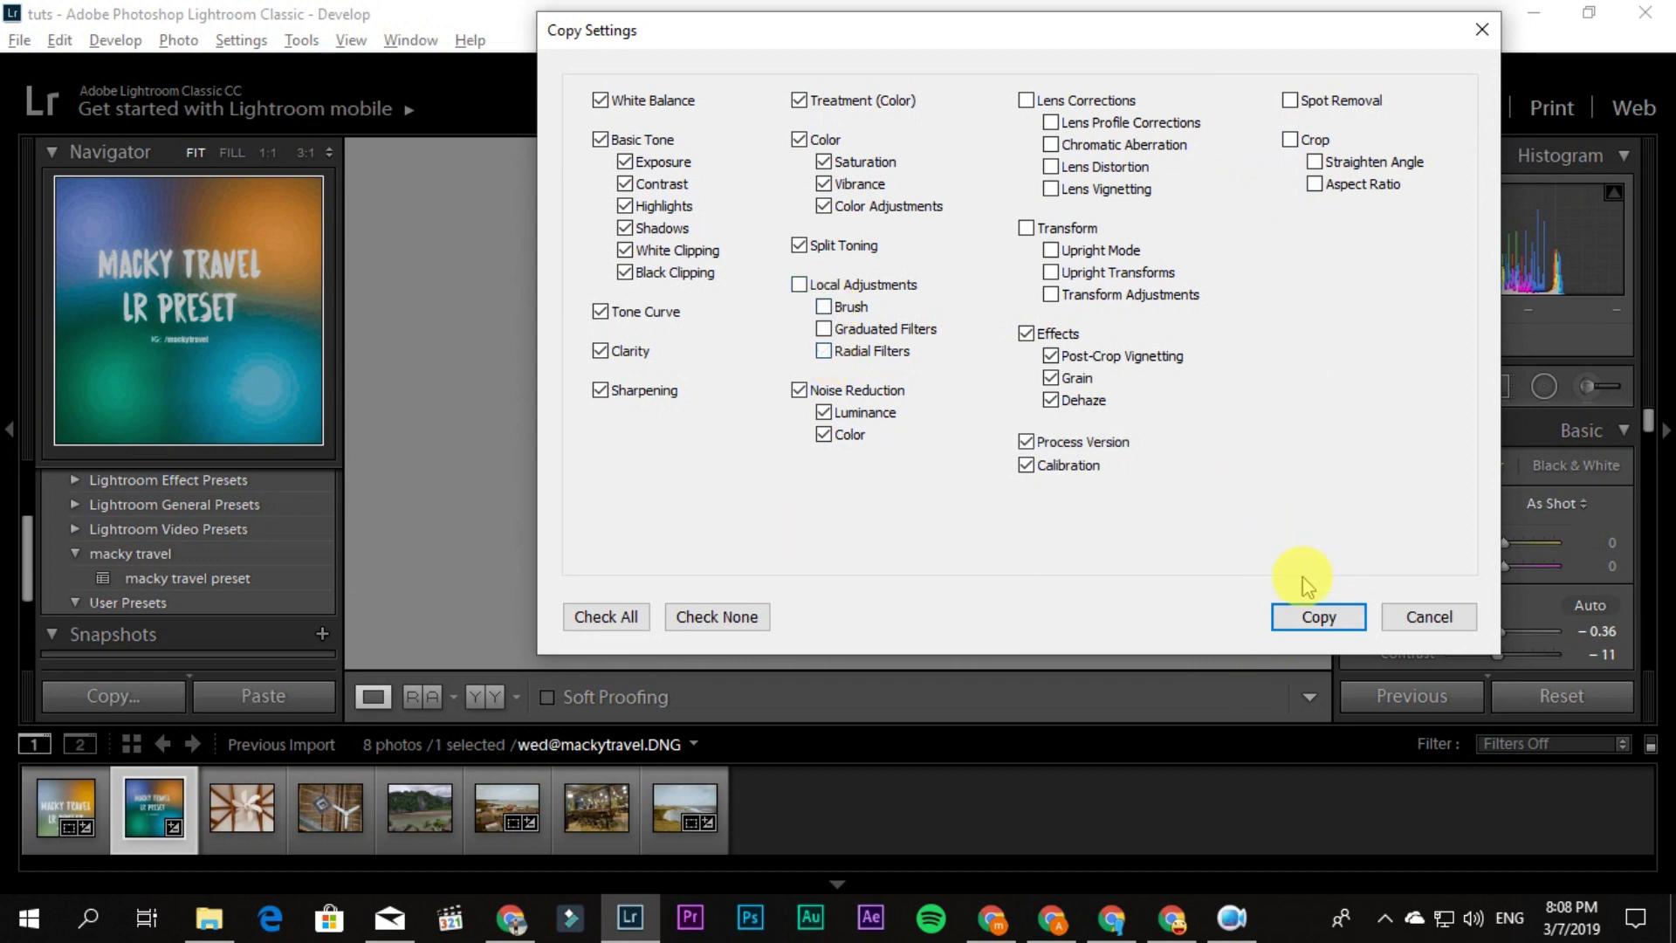
{"action": "left_click", "coordinate": [1319, 615]}
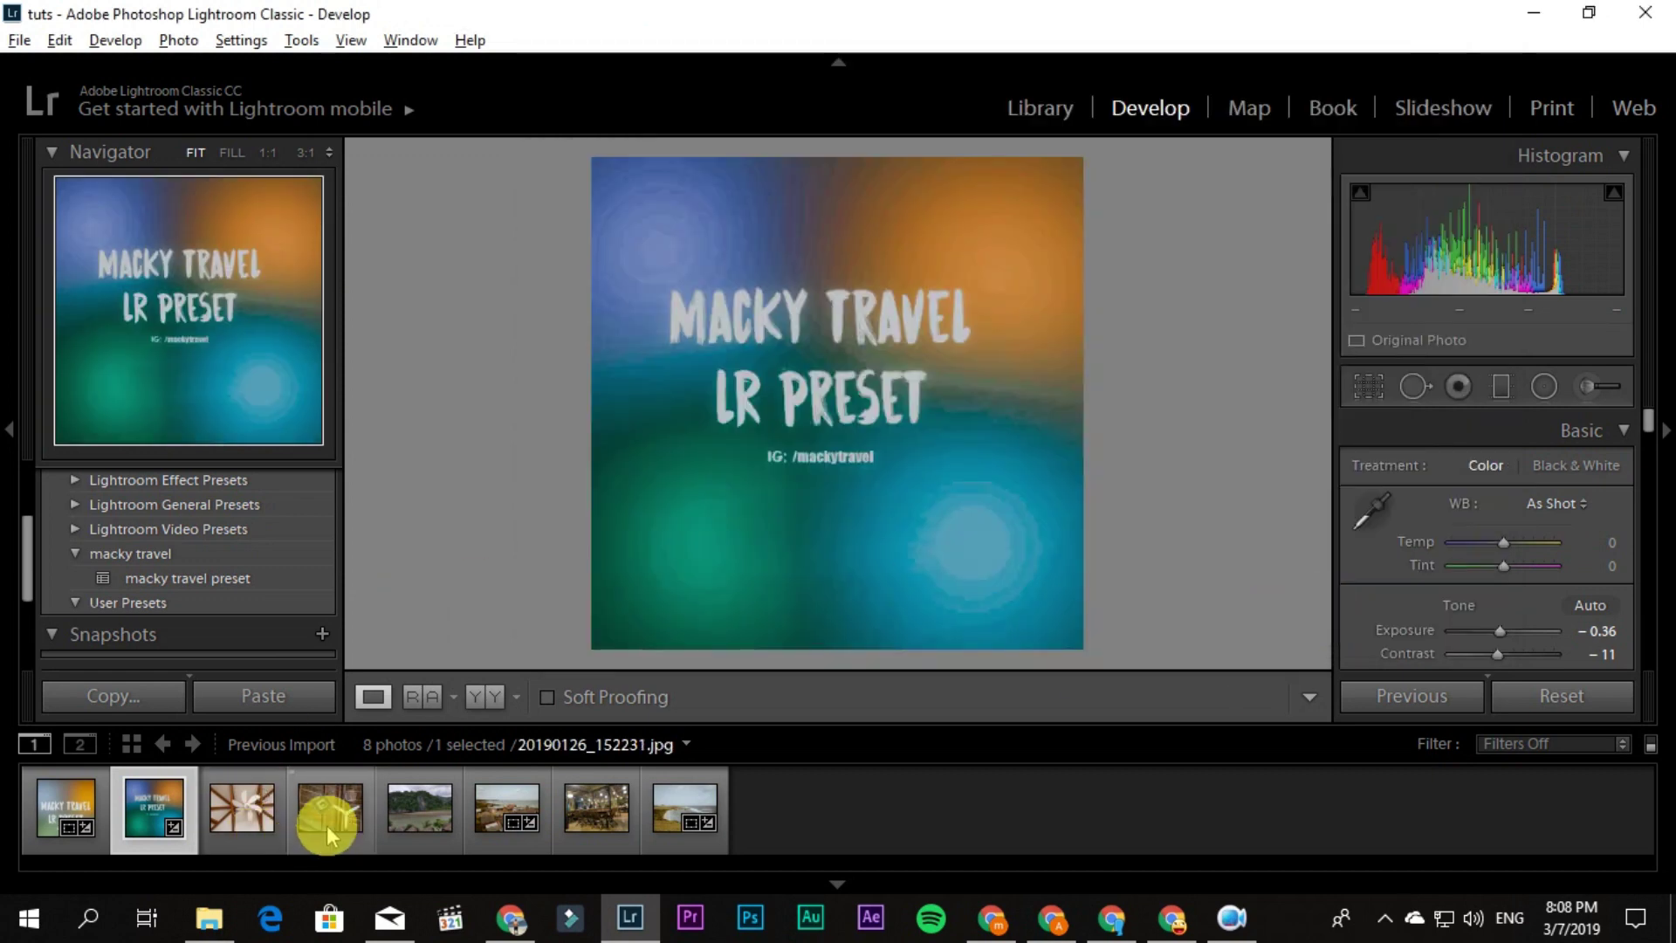
Step: Paste the copied settings onto landscape 20190126_155812 (Exposure -0.36, Contrast -11) and auto-straighten it
{"action": "left_click", "coordinate": [402, 828]}
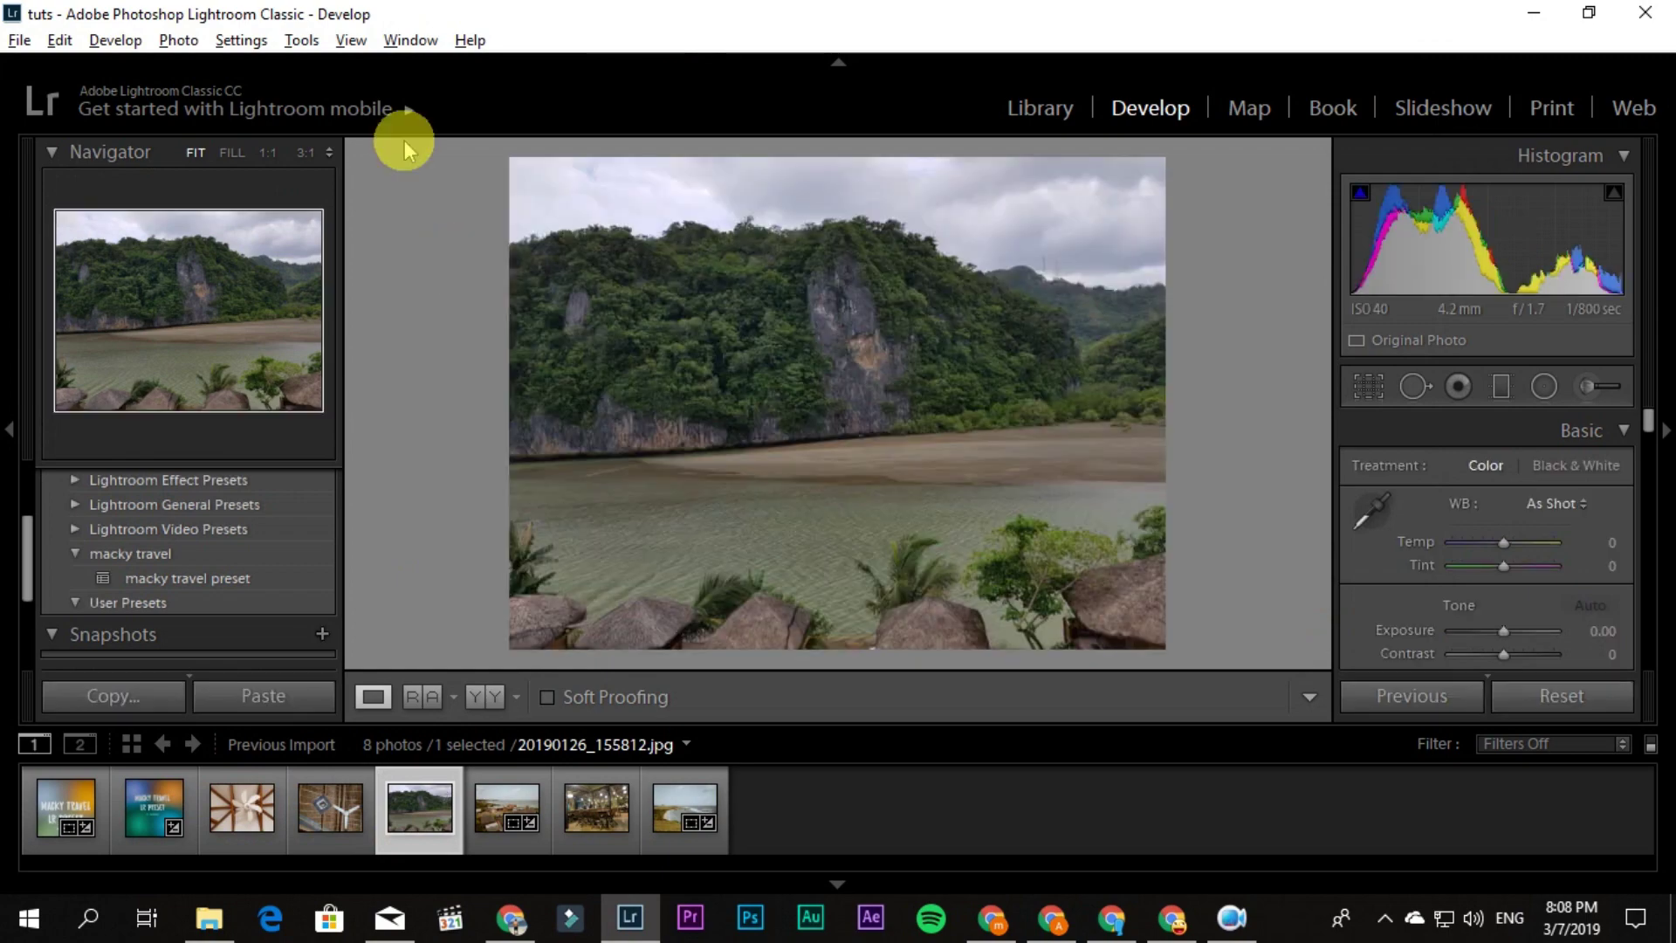
{"action": "left_click", "coordinate": [246, 43]}
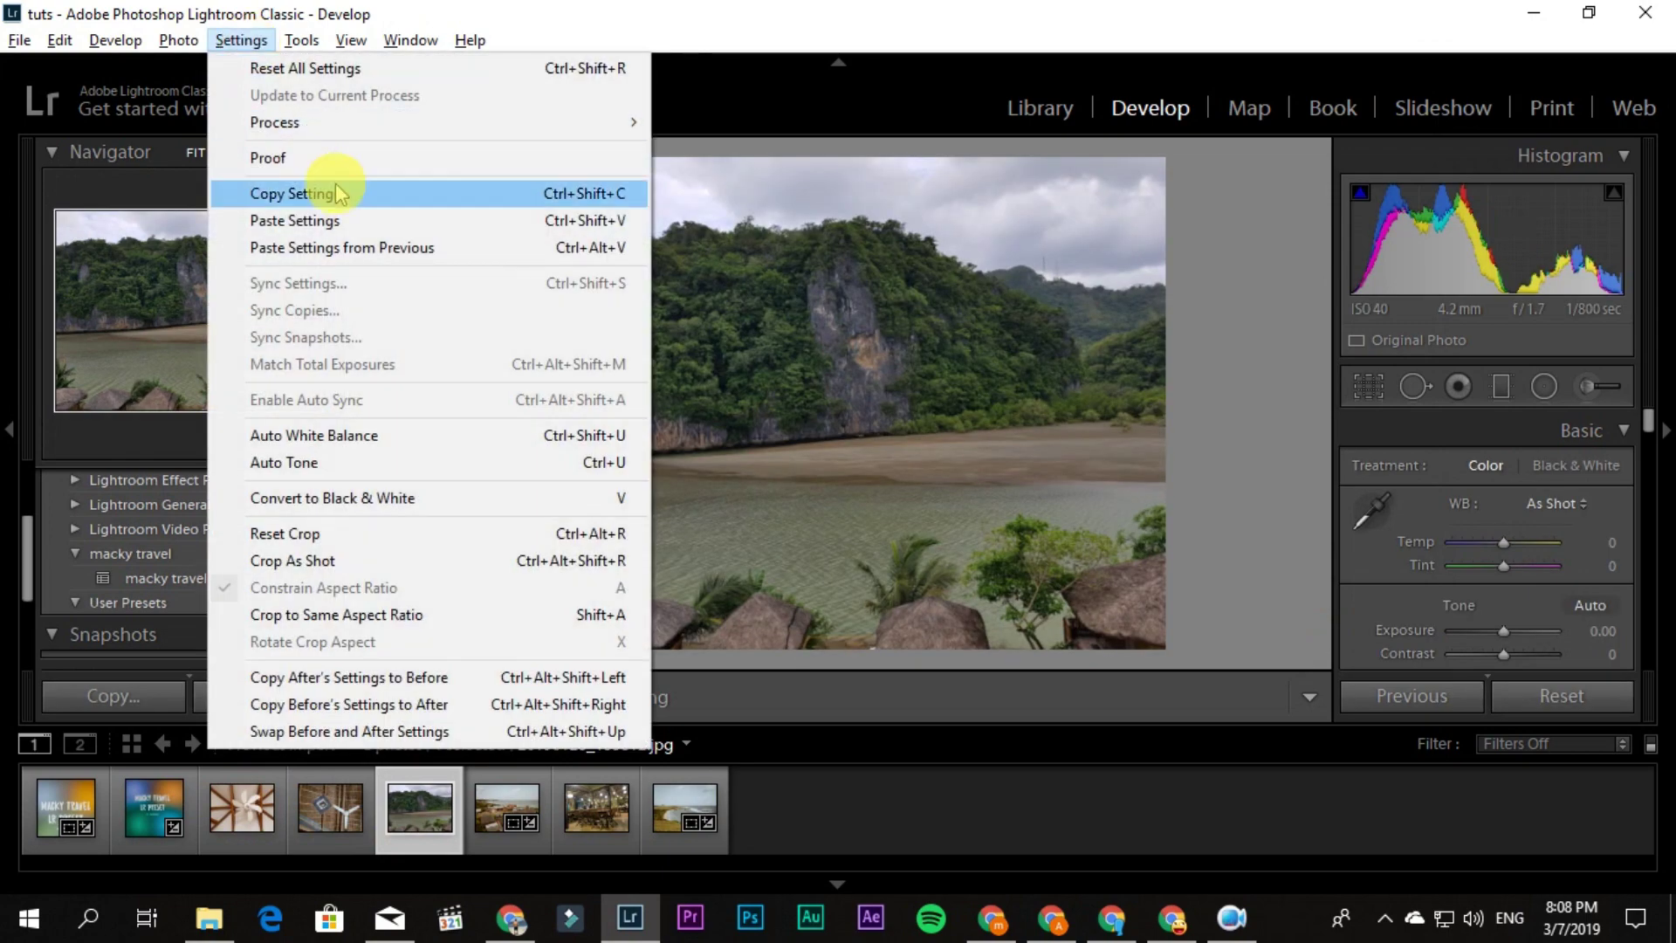
{"action": "left_click", "coordinate": [330, 220]}
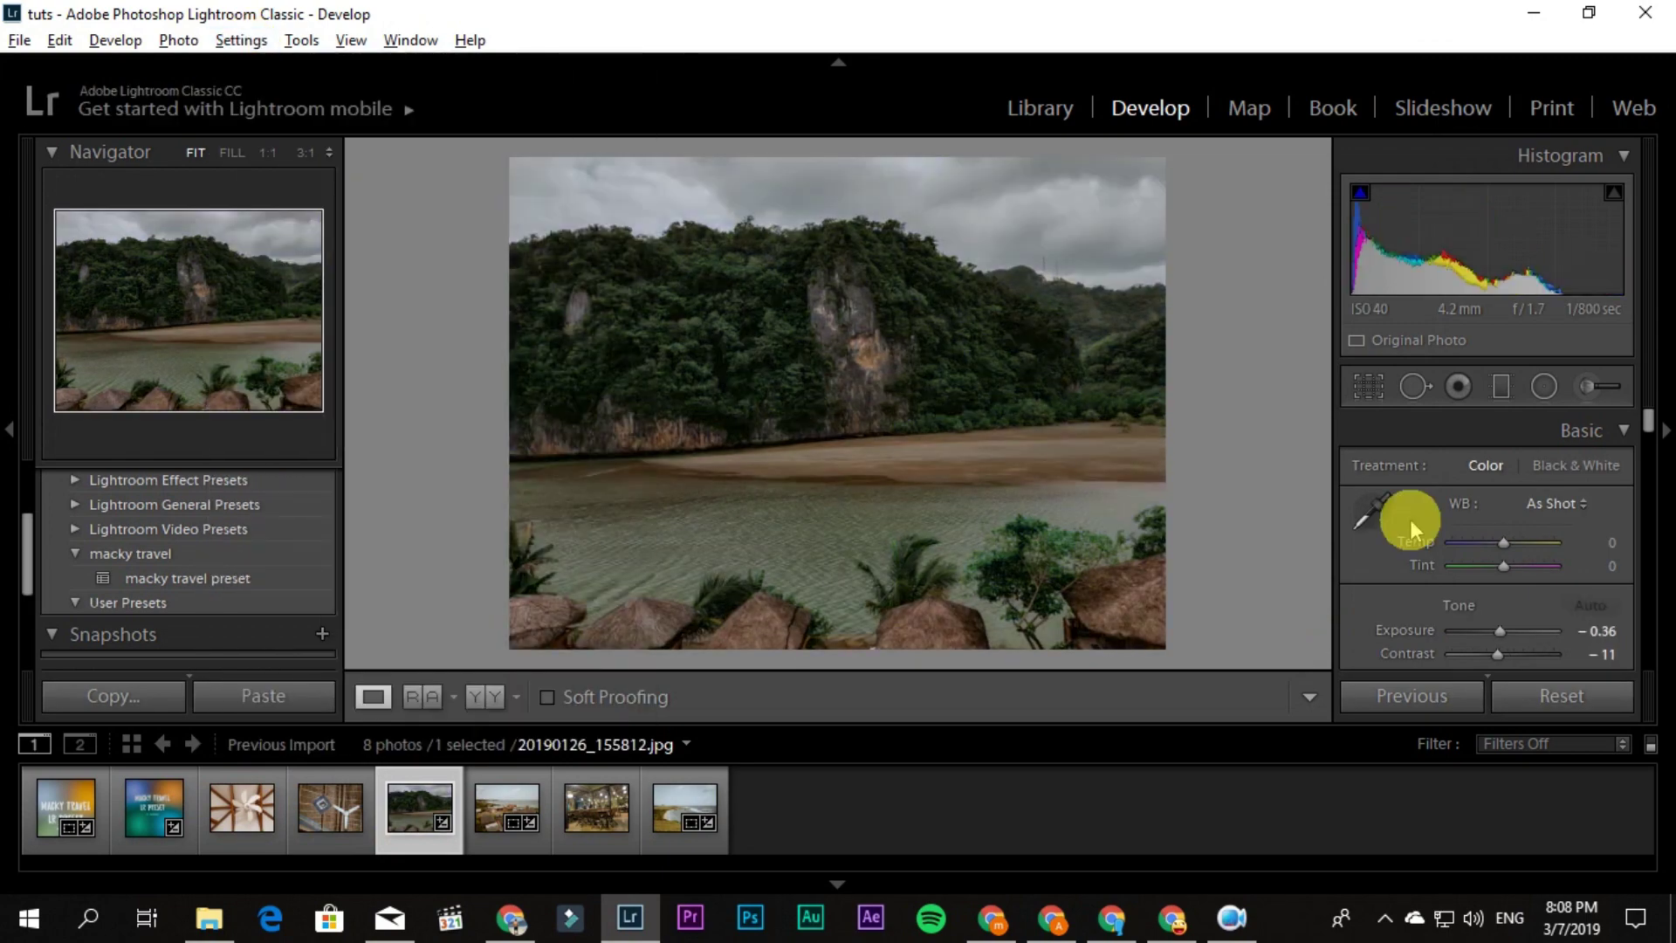
{"action": "left_click", "coordinate": [1369, 386]}
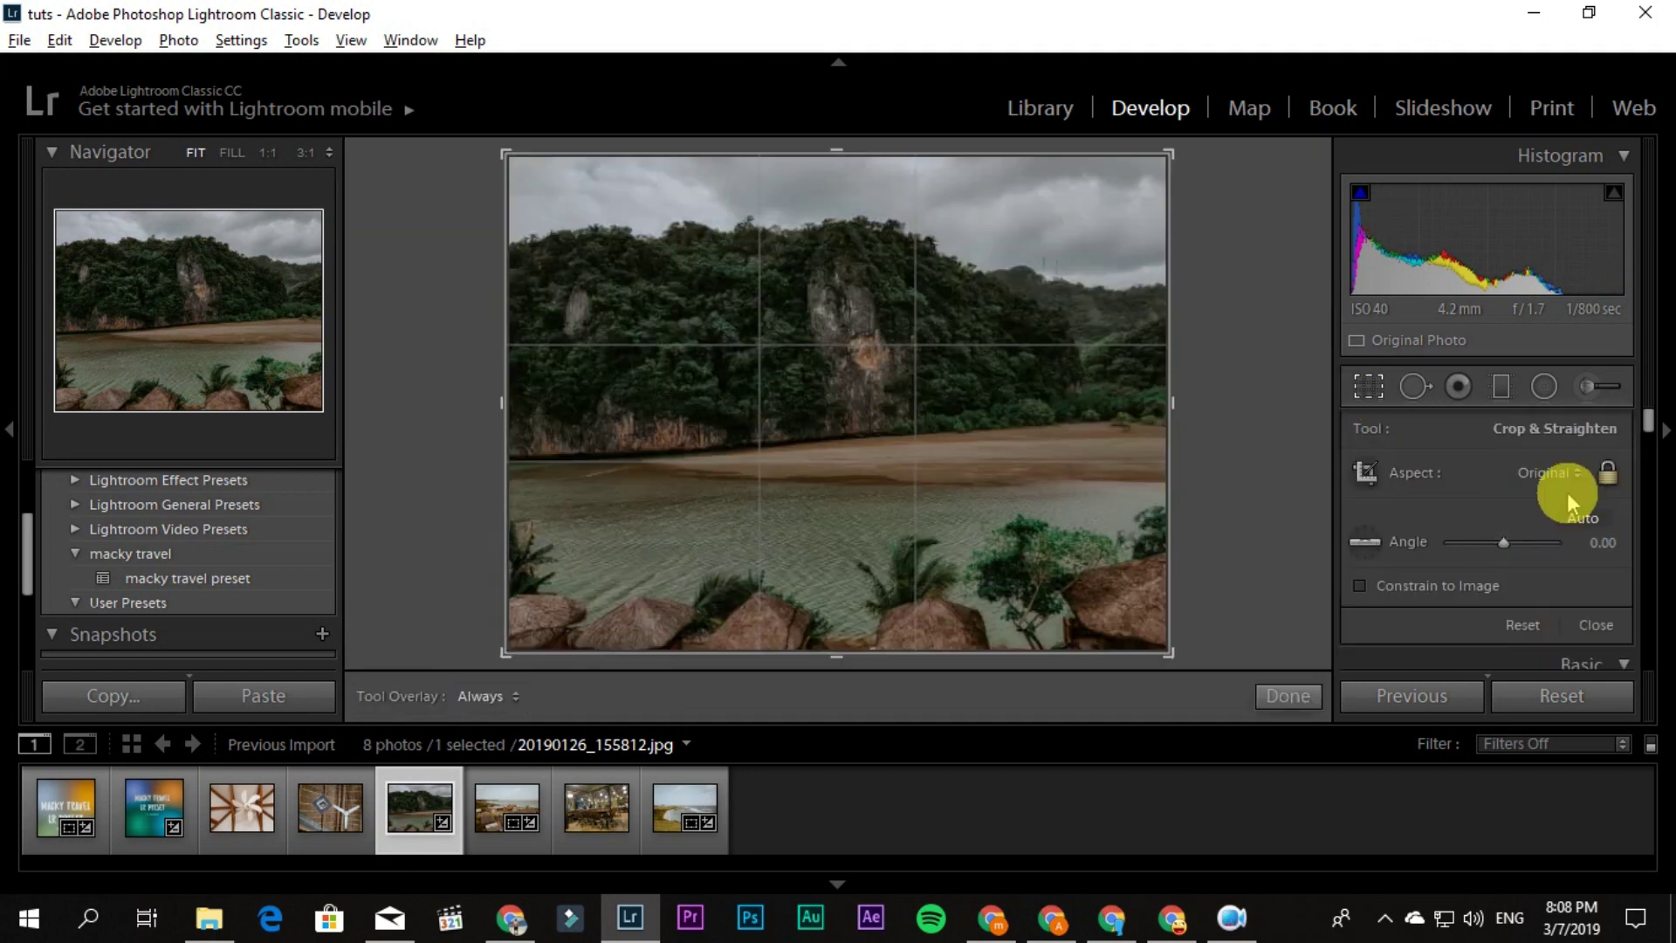
{"action": "left_click", "coordinate": [1558, 476]}
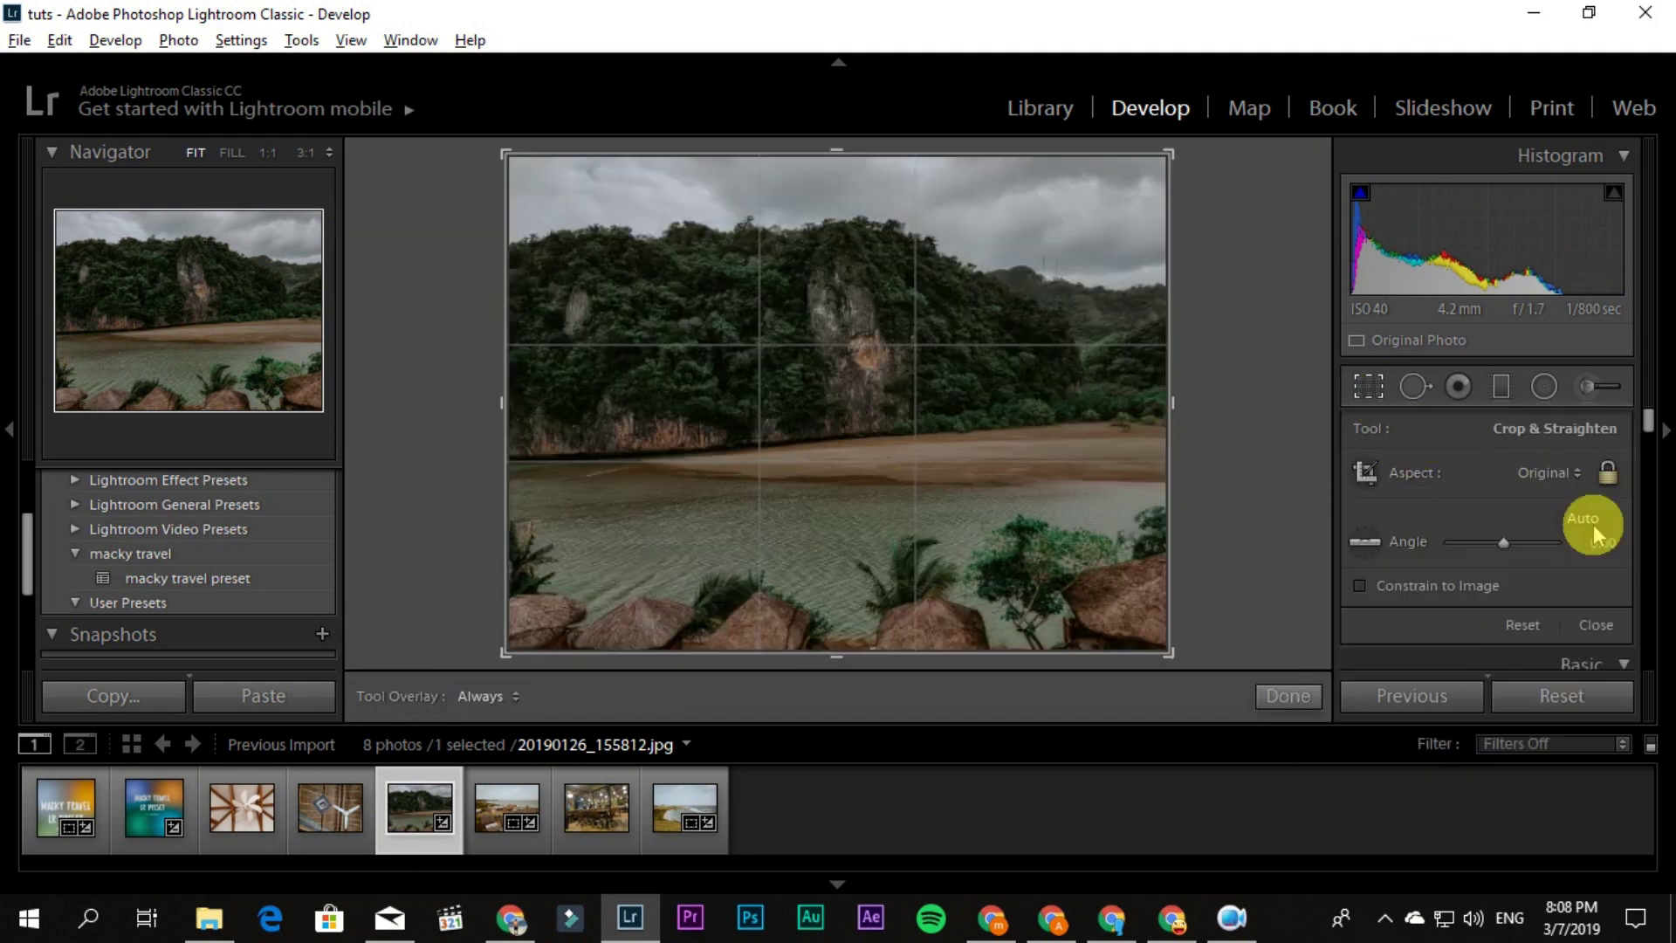
Step: Apply the 3.34-angle auto-straighten crop to the landscape photo
{"action": "left_click", "coordinate": [1260, 698]}
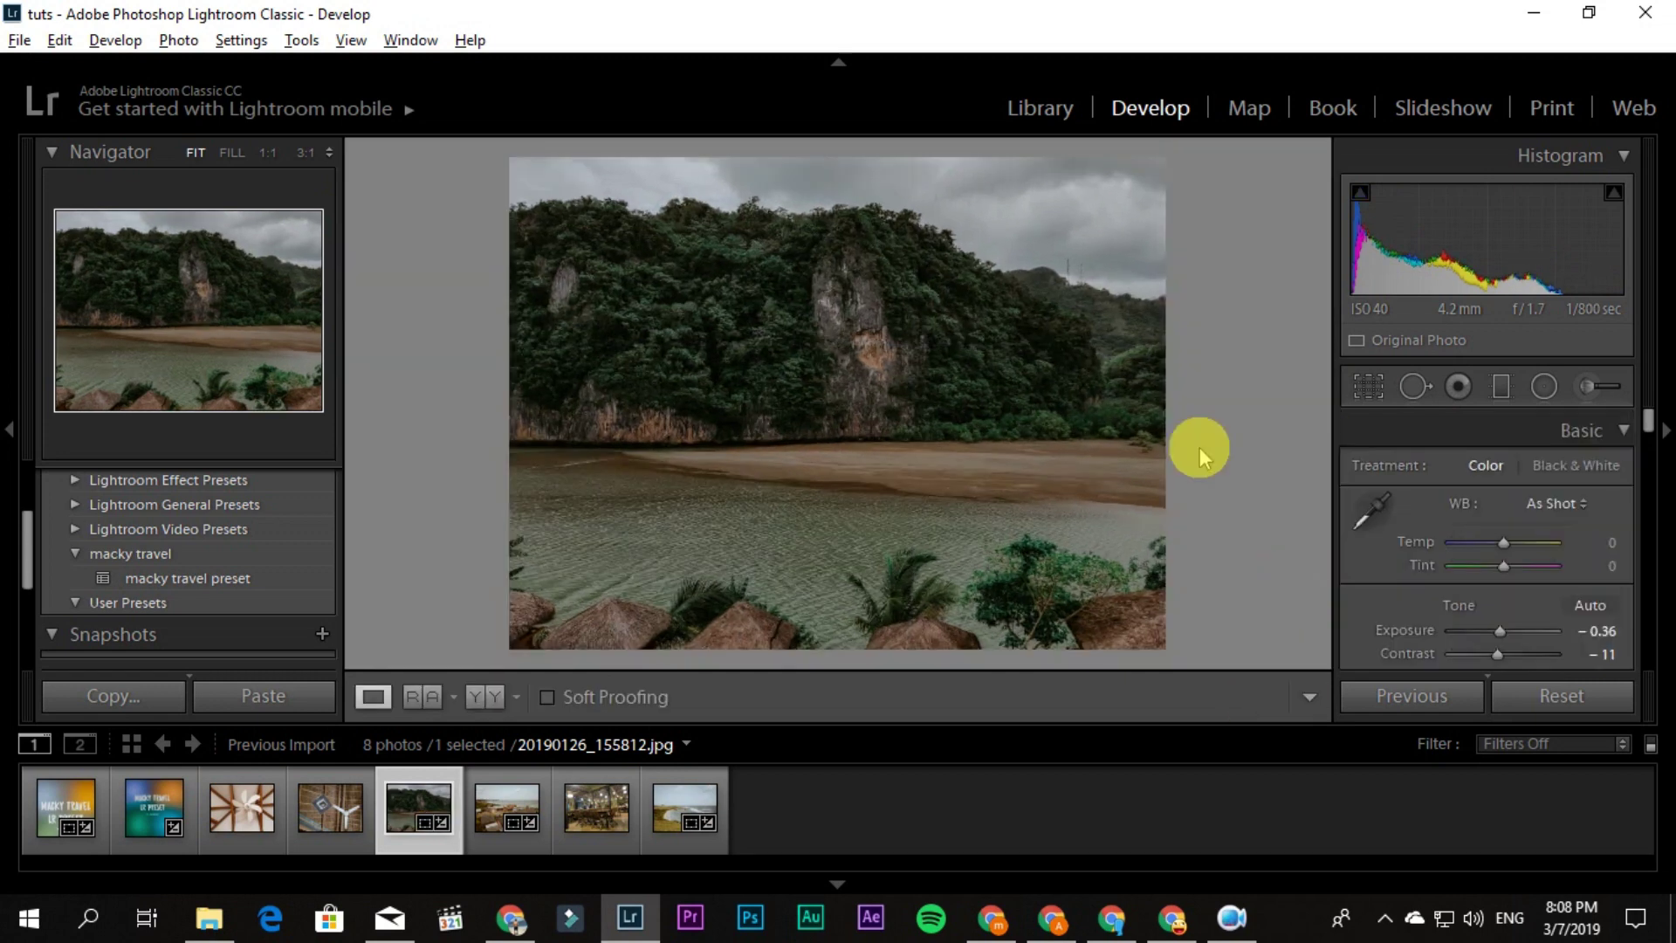